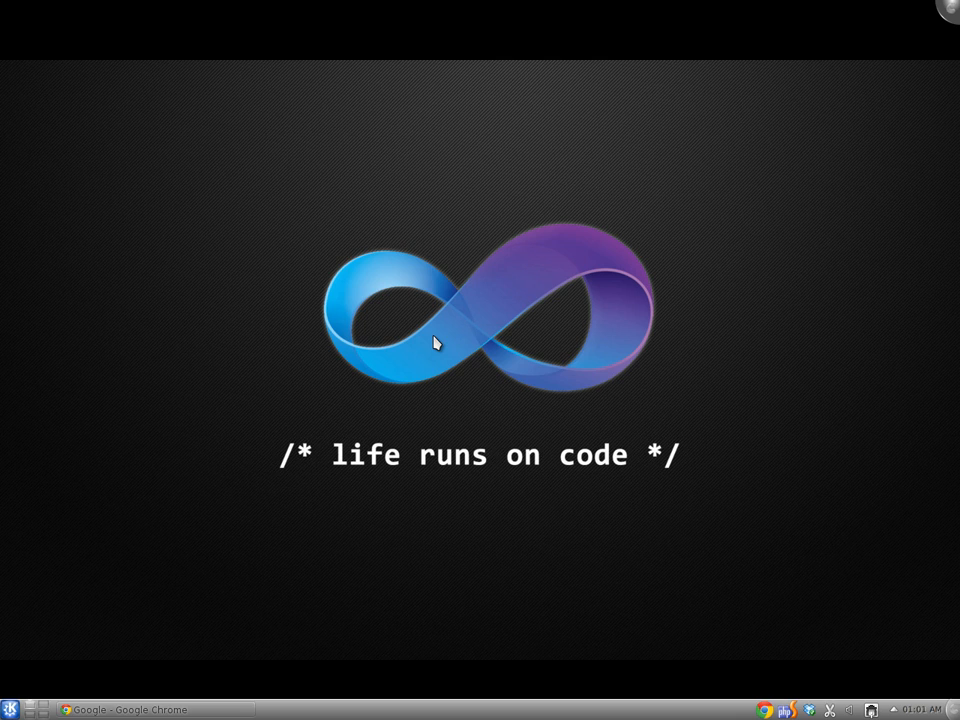
- Launch gnome-terminal from KRunner and move and enlarge its window across the screen centre
{"action": "key", "text": "alt+F2"}
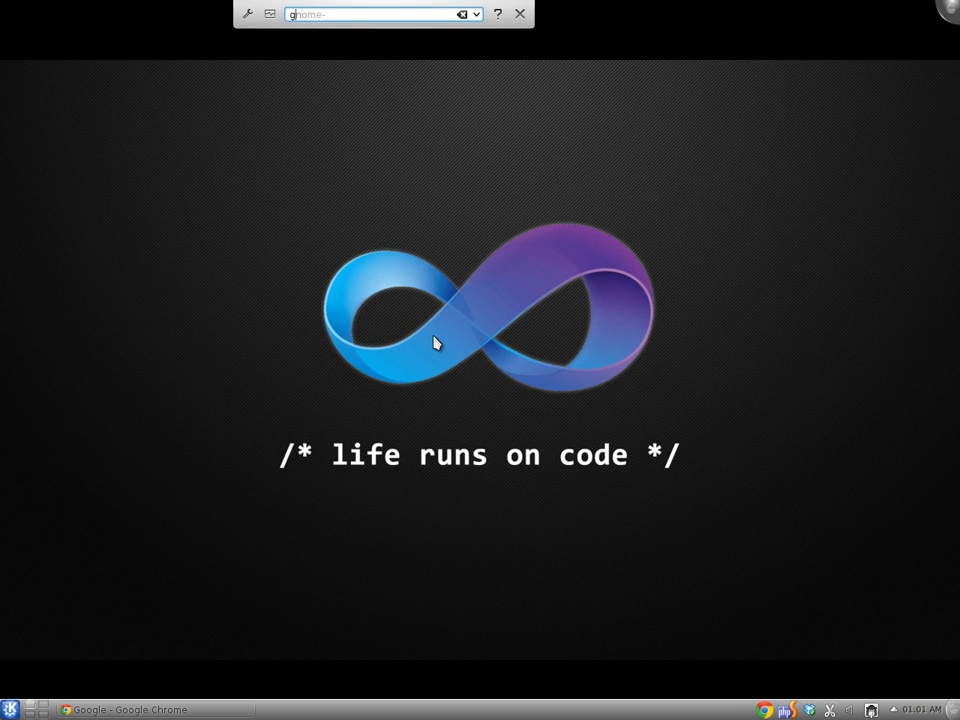
{"action": "type", "text": "gnome-terminal"}
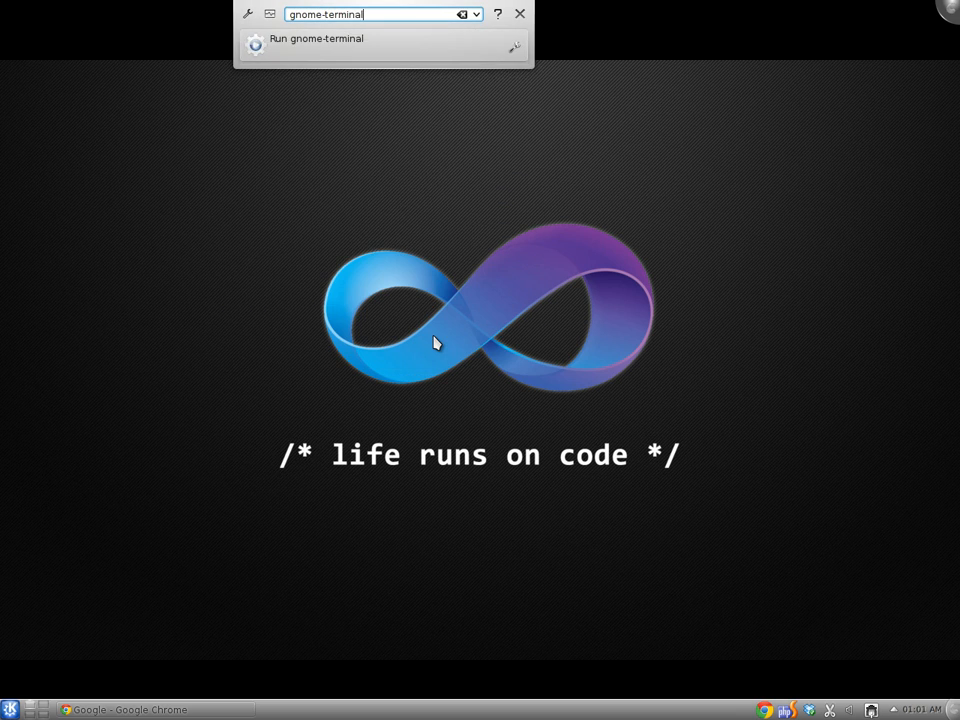
{"action": "key", "text": "Return"}
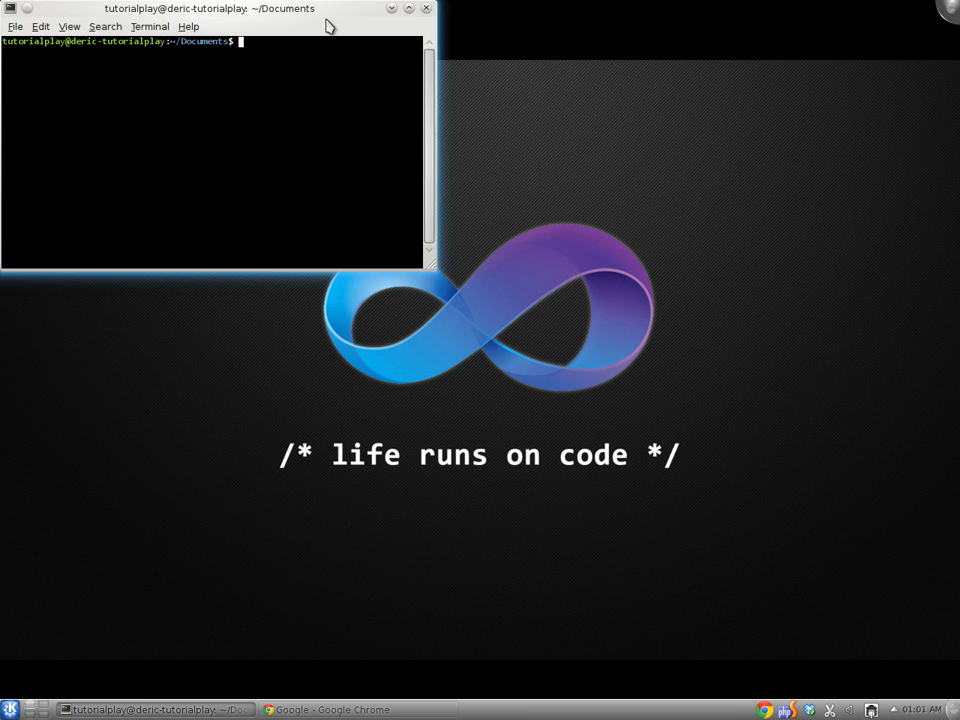
{"action": "left_click_drag", "start_coordinate": [249, 8], "coordinate": [380, 93]}
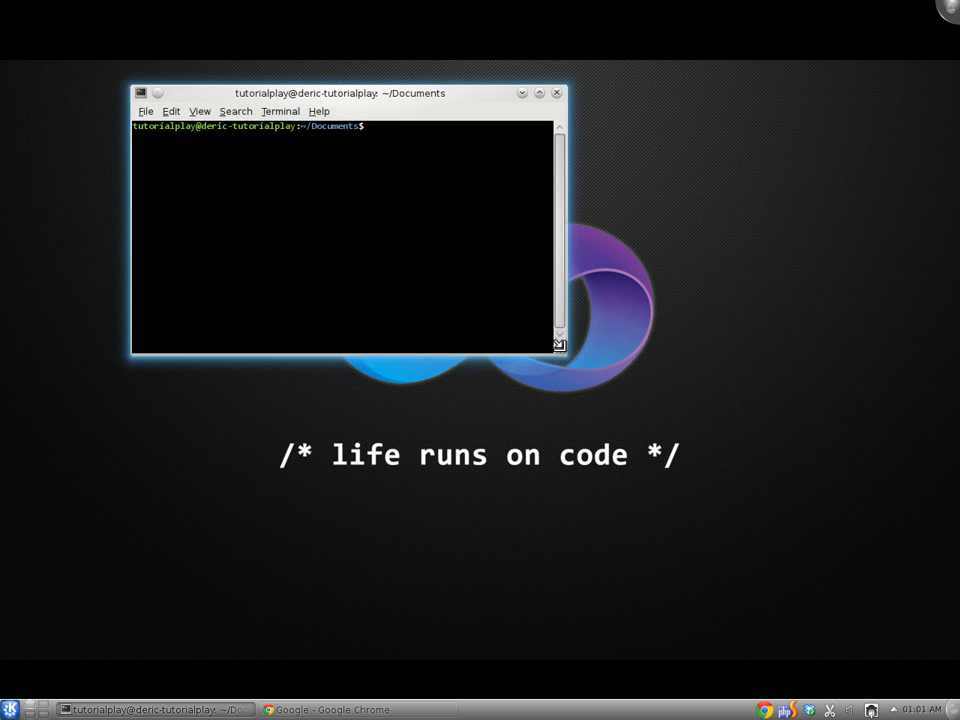
{"action": "left_click_drag", "start_coordinate": [562, 350], "coordinate": [826, 550]}
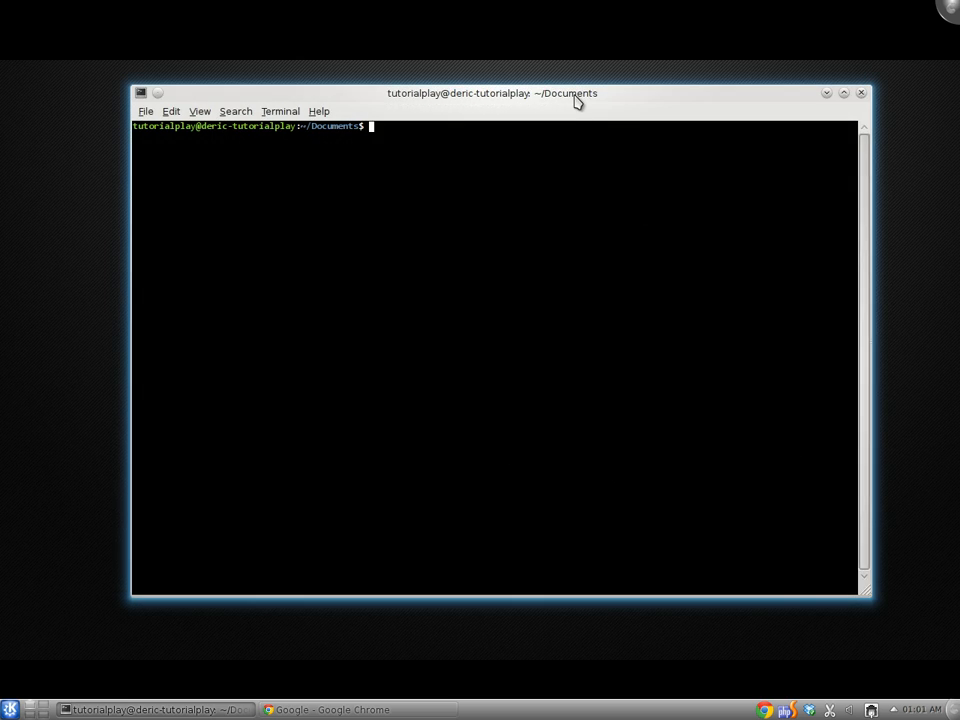
{"action": "left_click_drag", "start_coordinate": [574, 94], "coordinate": [556, 84]}
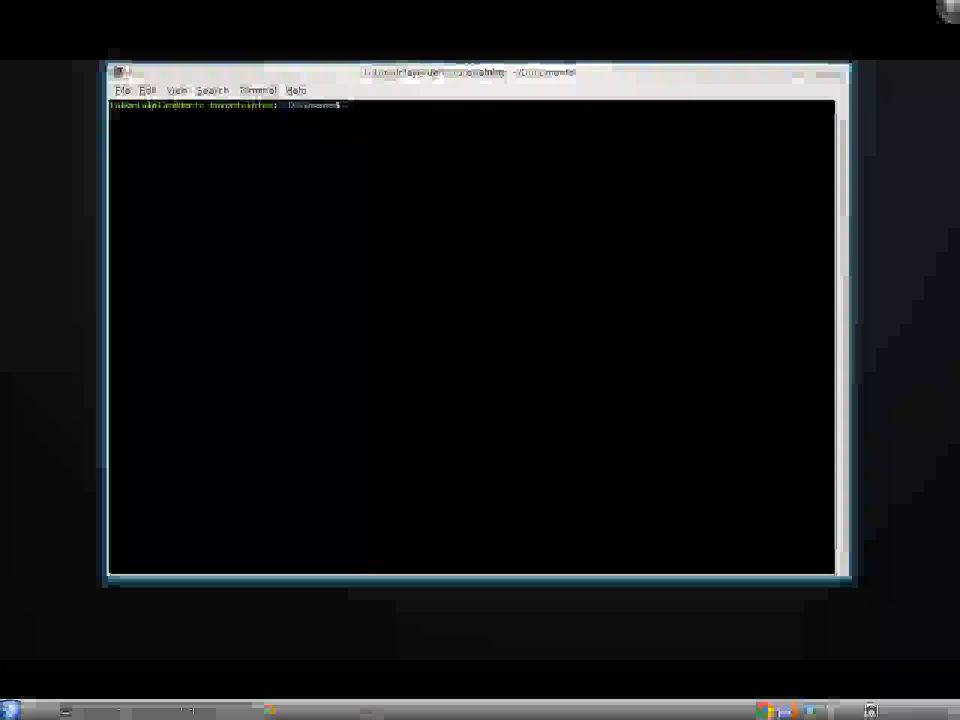
{"action": "type", "text": "sudo apt-get in"}
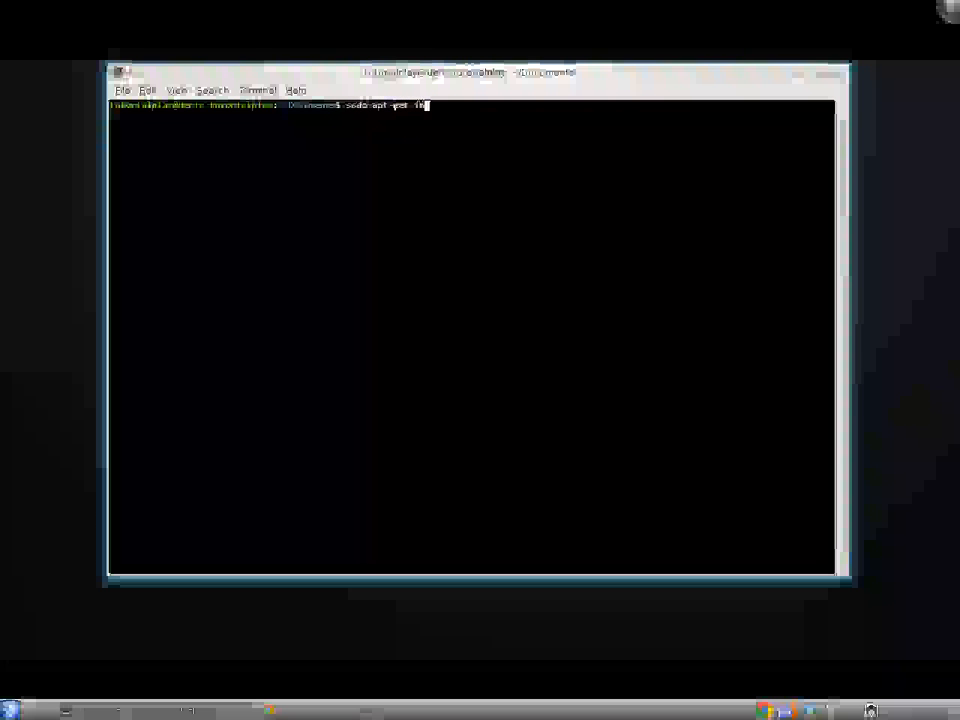
{"action": "type", "text": "stall taskse"}
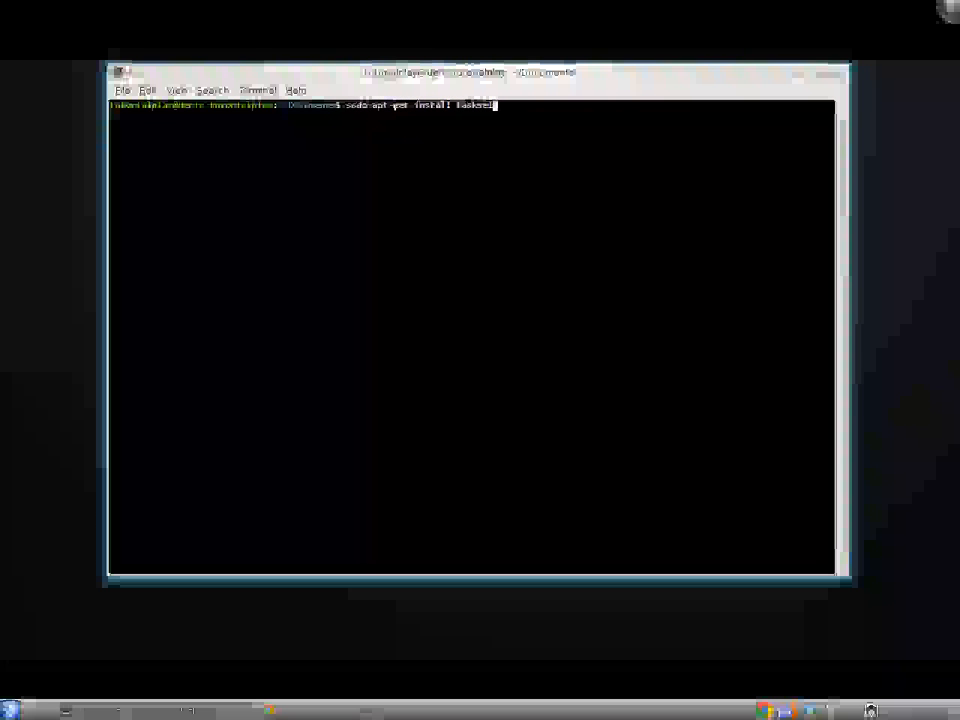
{"action": "type", "text": "l"}
- Run sudo apt-get install tasksel, giving the password and answering Y to install its packages
{"action": "key", "text": "Return"}
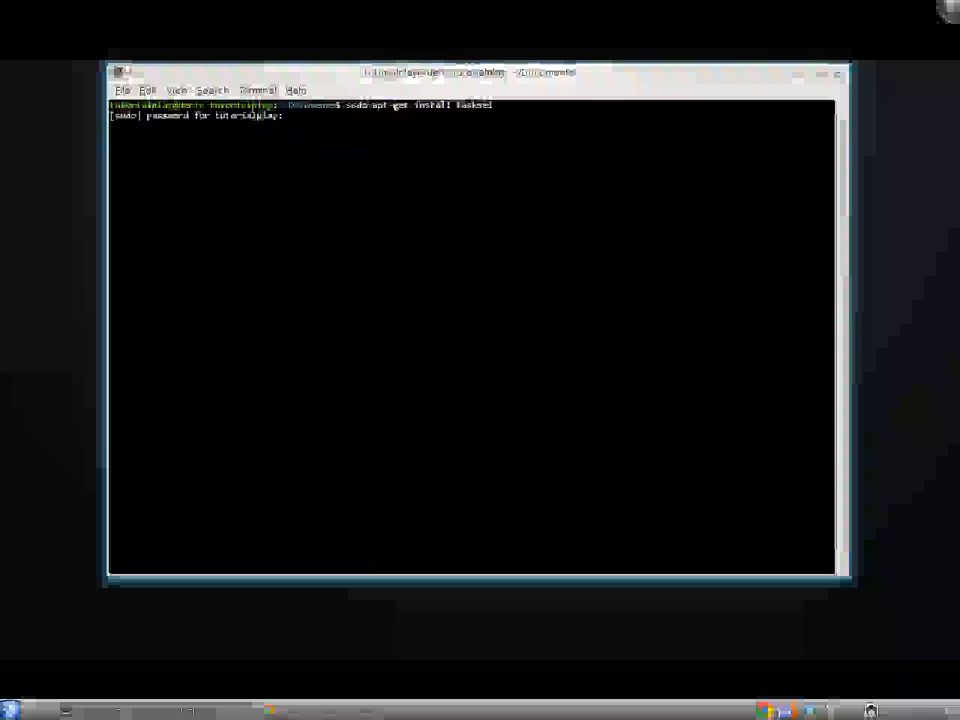
{"action": "key", "text": "Return"}
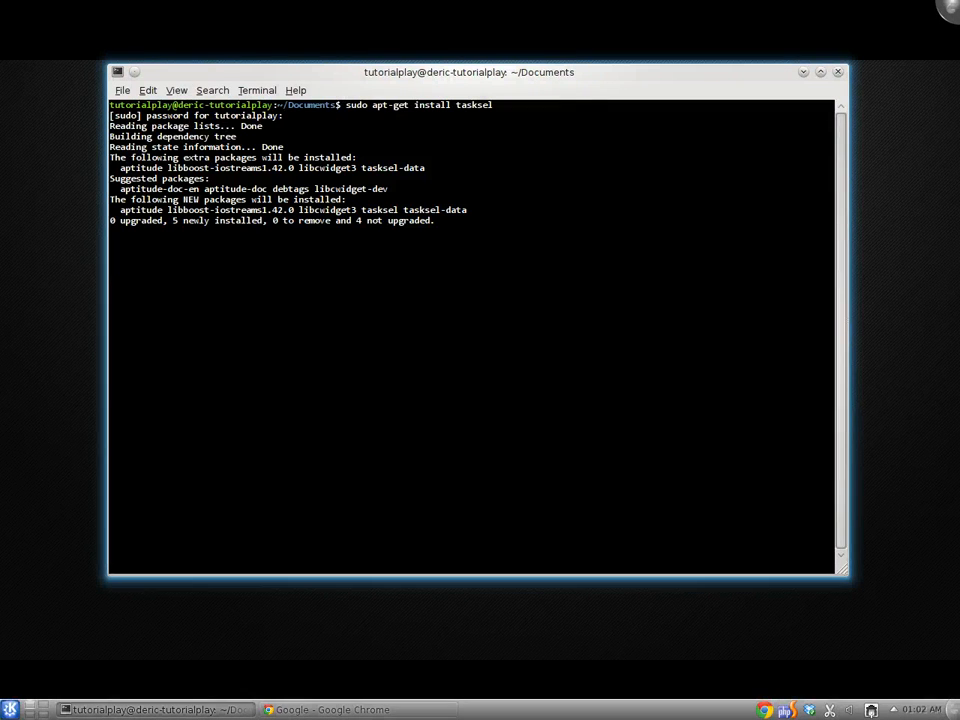
{"action": "type", "text": "Y"}
{"action": "key", "text": "Return"}
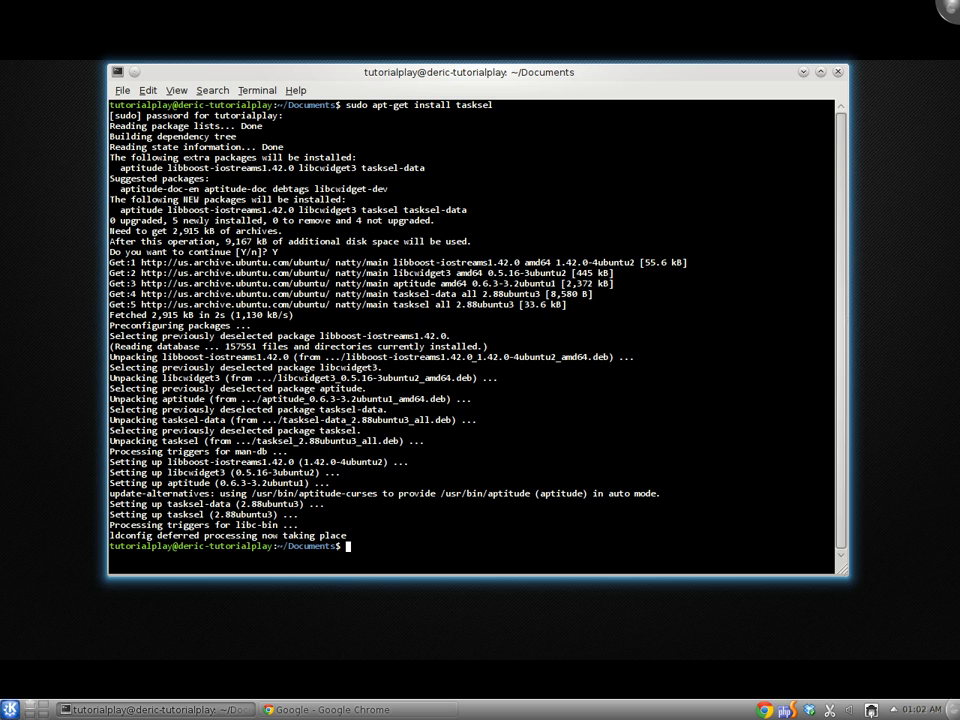
{"action": "type", "text": "sudo"}
{"action": "type", "text": " tasksel i"}
{"action": "type", "text": "nstall lamp-serv"}
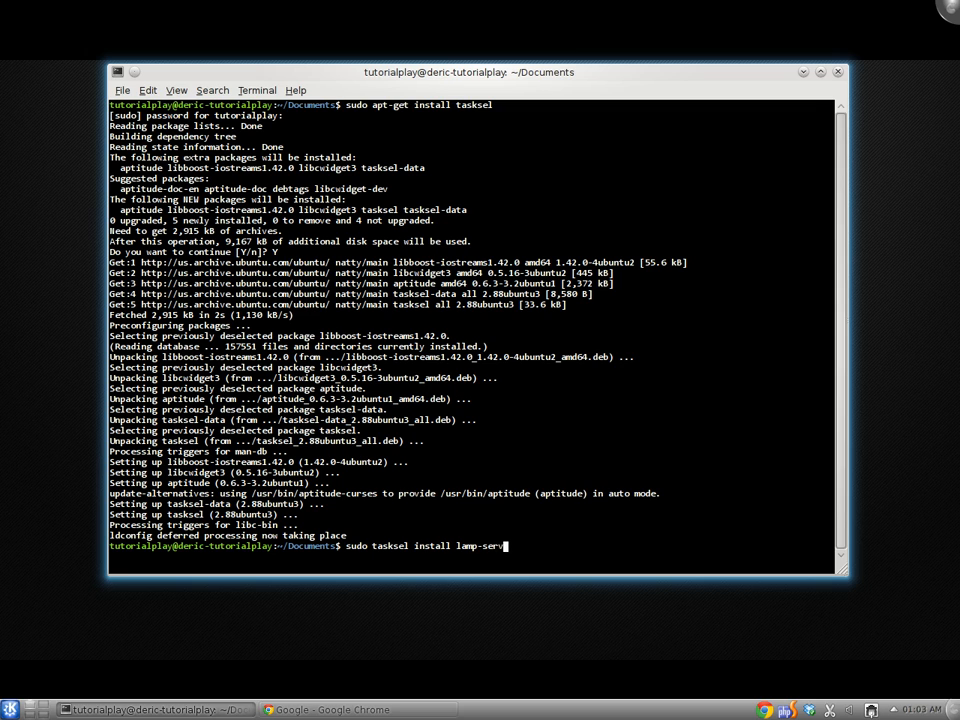
{"action": "type", "text": "er"}
- Run sudo tasksel install lamp-server, downloading packages up to the MySQL password prompt
{"action": "key", "text": "Return"}
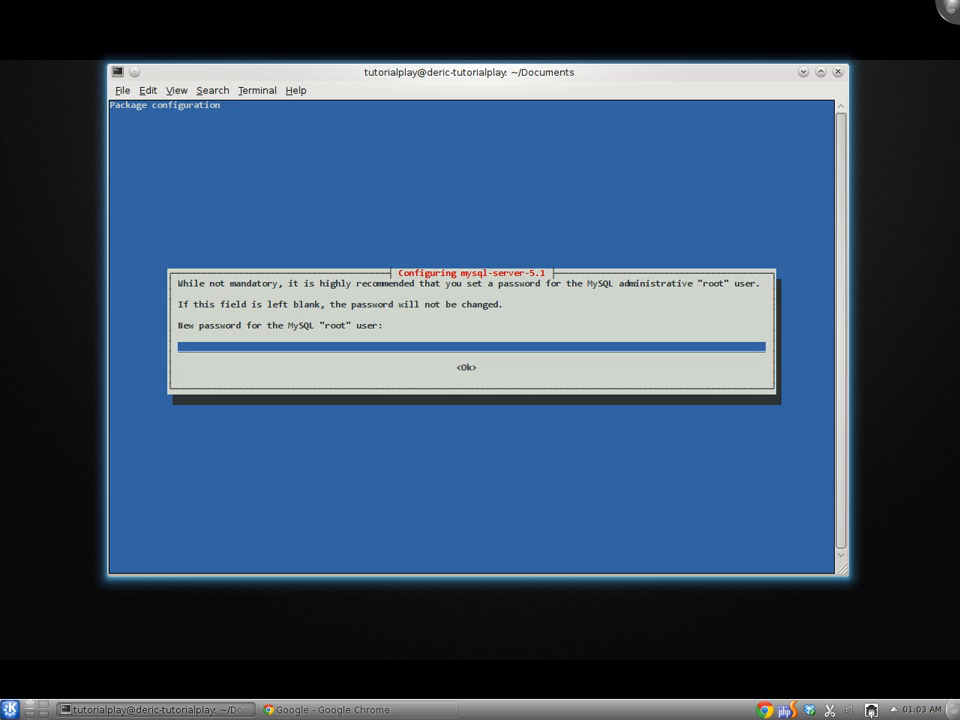
{"action": "type", "text": "*********"}
- Enter and repeat the MySQL root password so the LAMP install finishes
{"action": "key", "text": "Return"}
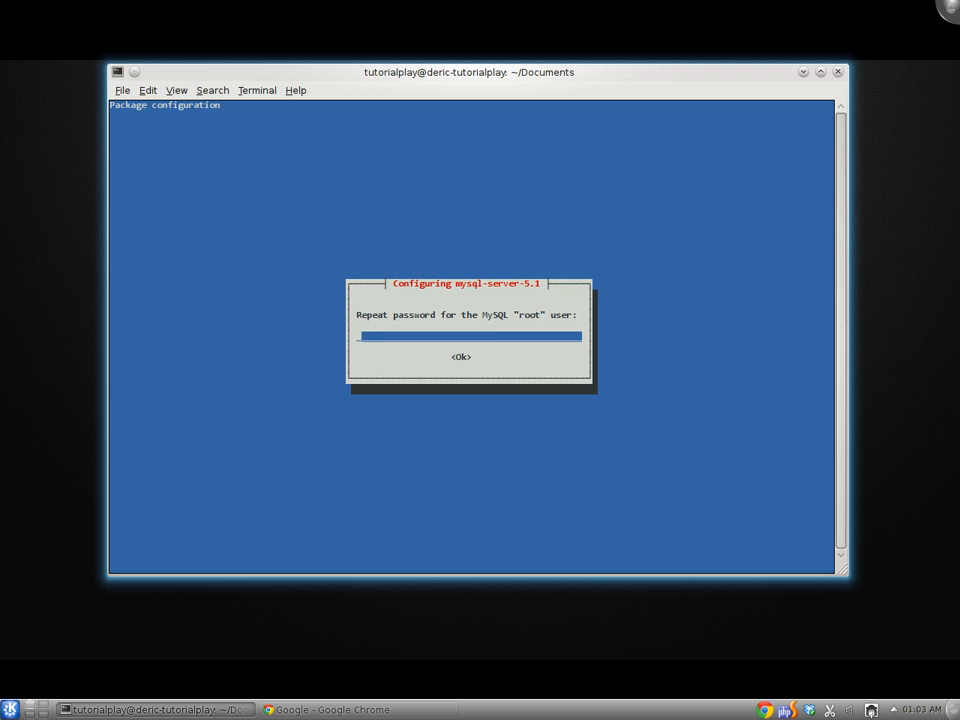
{"action": "type", "text": "*********"}
{"action": "key", "text": "Return"}
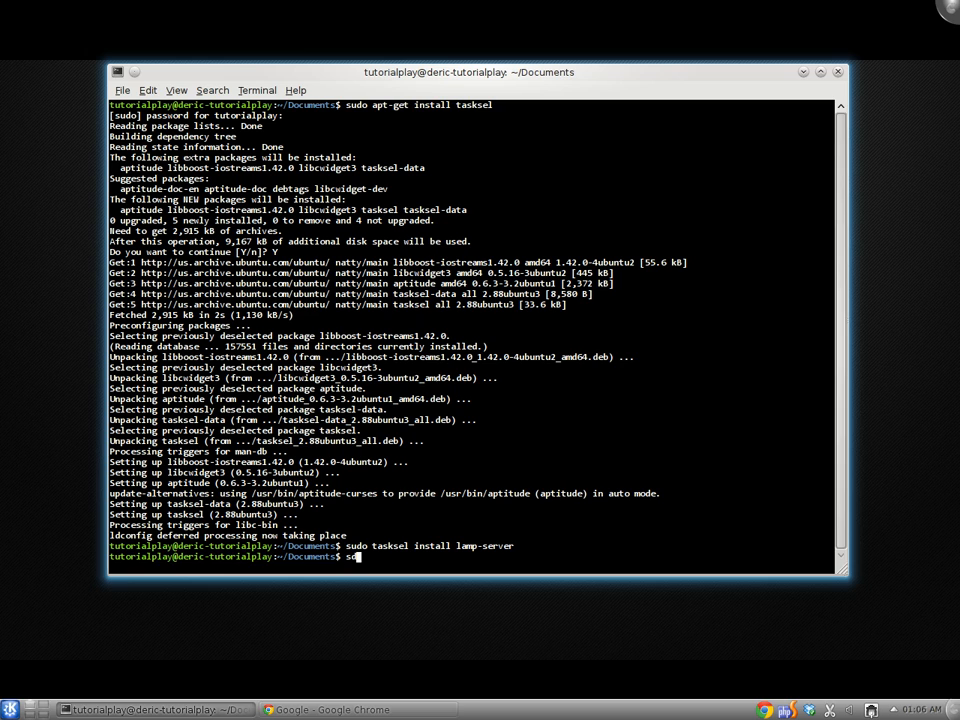
{"action": "type", "text": "sudo service apache2 r"}
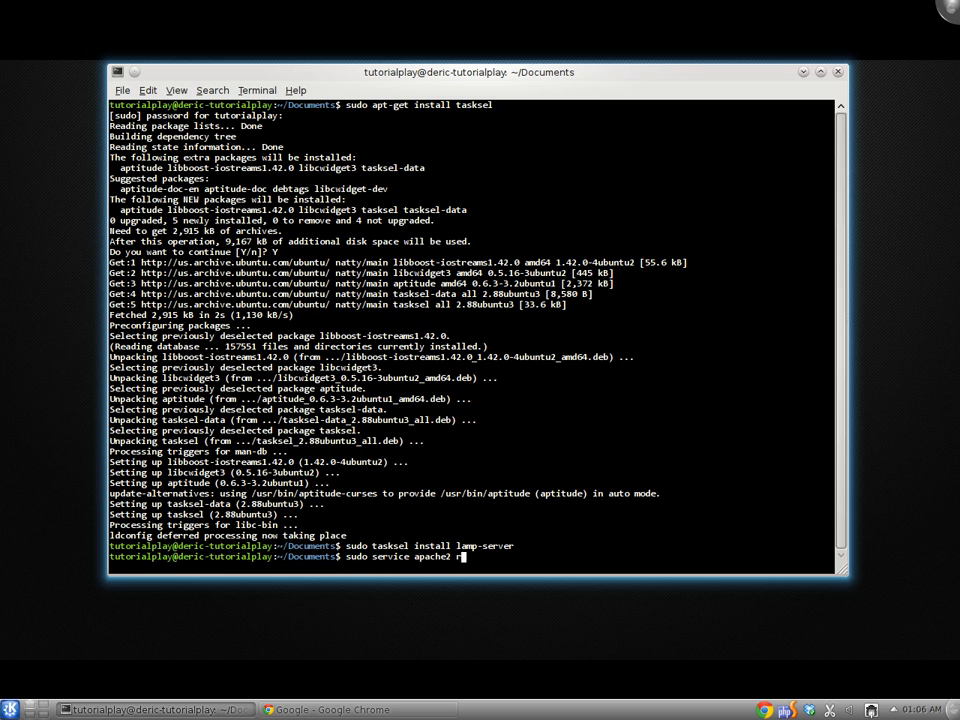
{"action": "type", "text": "estart"}
- Run sudo service apache2 restart and highlight its ServerName domain-name warning line
{"action": "key", "text": "Return"}
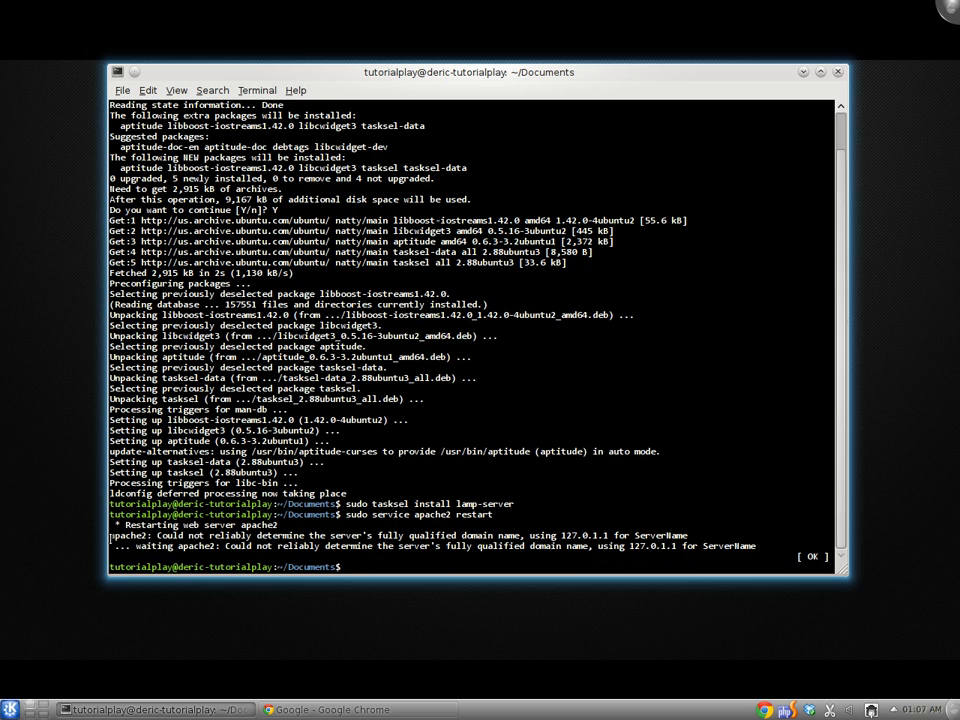
{"action": "left_click_drag", "start_coordinate": [110, 536], "coordinate": [686, 536]}
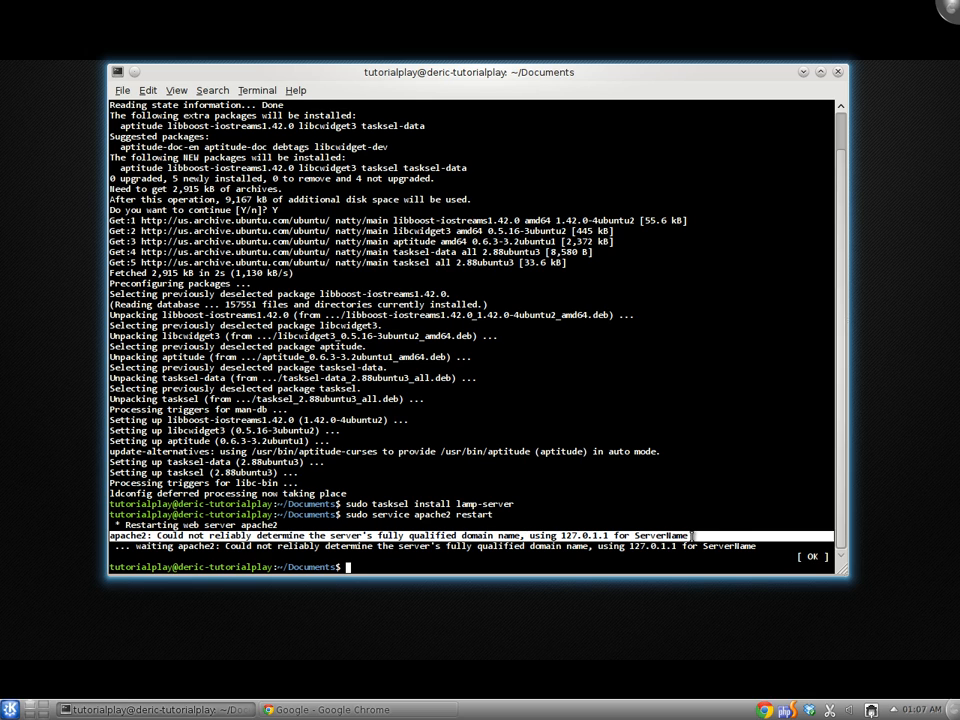
{"action": "left_click", "coordinate": [686, 536]}
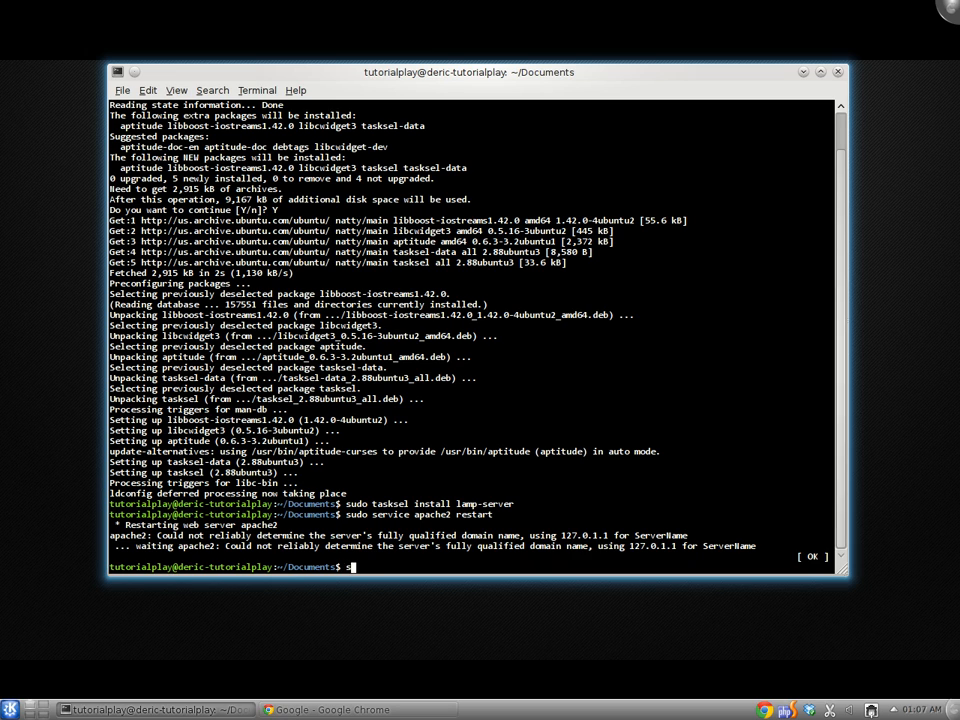
{"action": "type", "text": "sudo vim "}
{"action": "type", "text": "/"}
{"action": "type", "text": "etc/apache2/conf.d/f"}
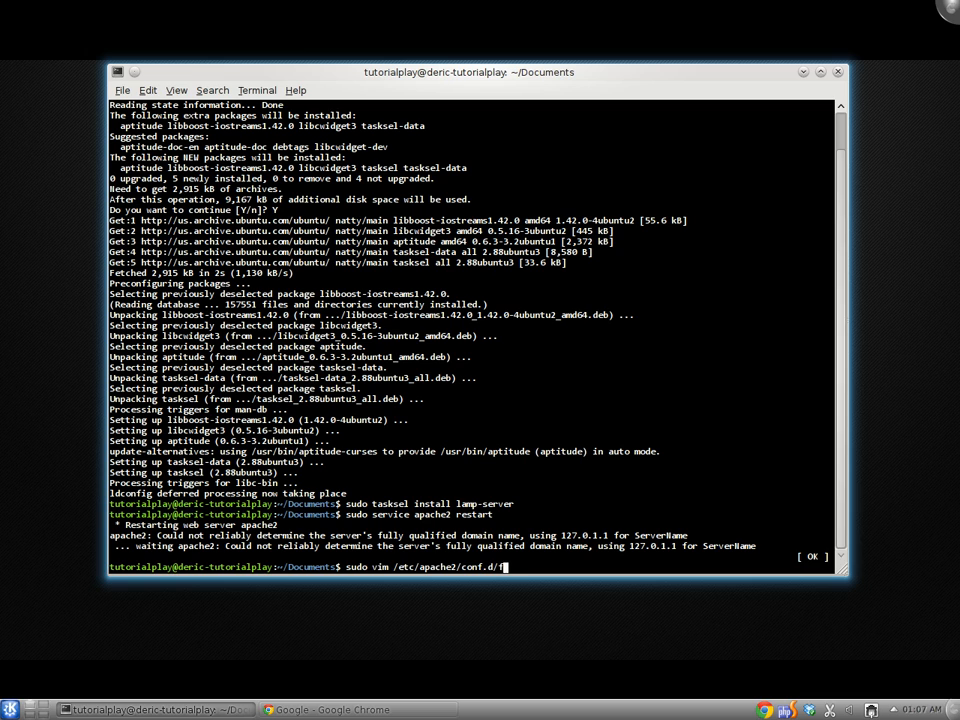
{"action": "type", "text": "qdn"}
- Create /etc/apache2/conf.d/fqdn in vim containing ServerName localhost and save it with :wq
{"action": "key", "text": "Return"}
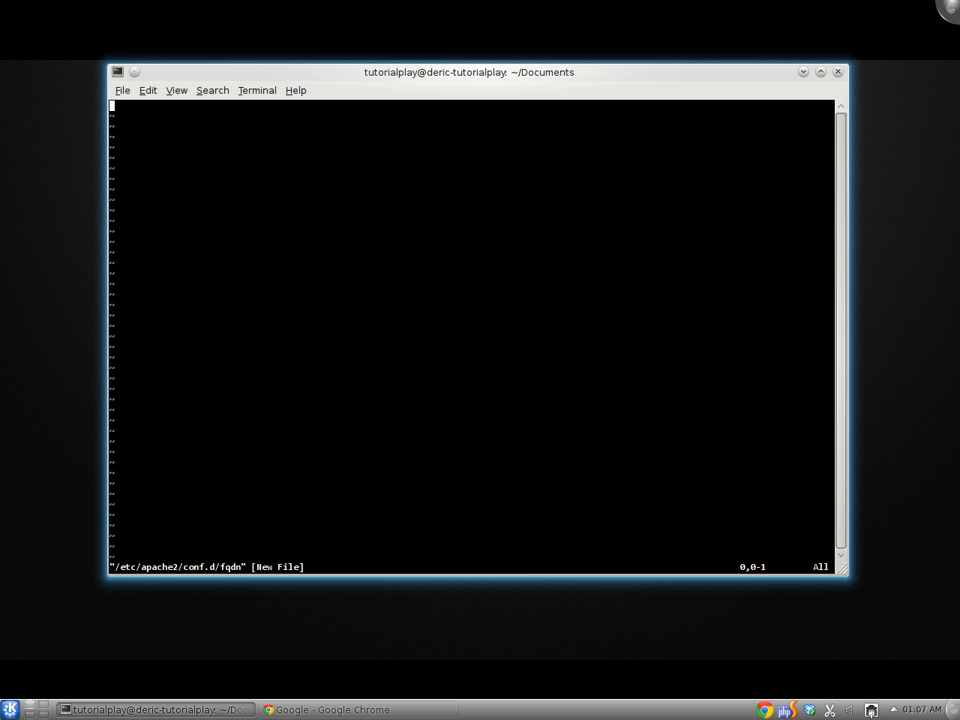
{"action": "type", "text": "i"}
{"action": "type", "text": "Server"}
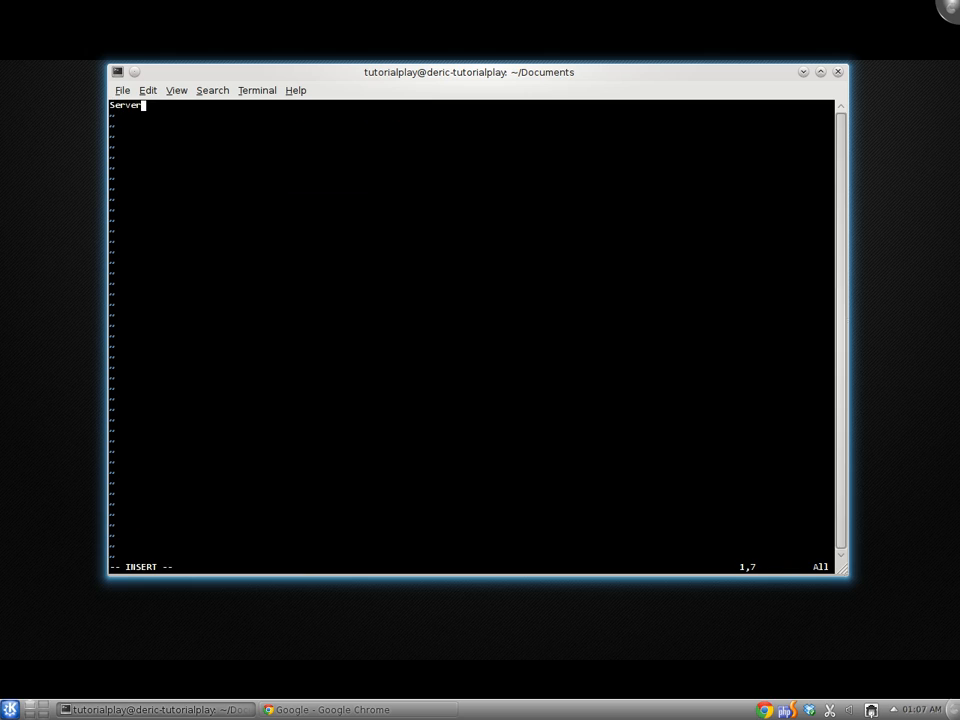
{"action": "type", "text": "Name localhost"}
{"action": "key", "text": "Escape"}
{"action": "type", "text": ":wq"}
{"action": "key", "text": "Return"}
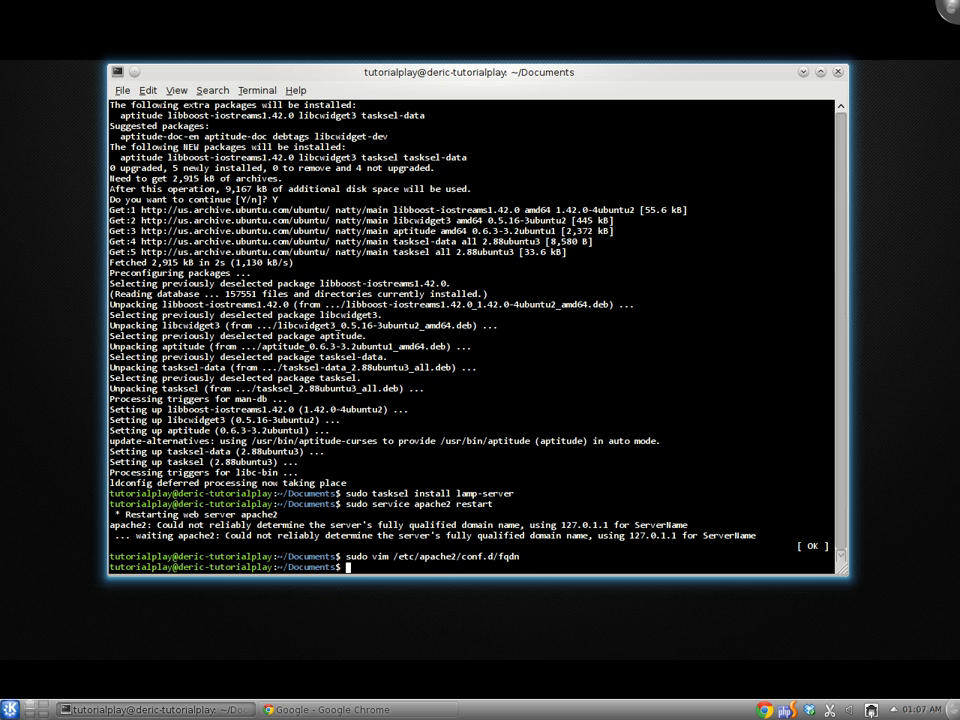
{"action": "type", "text": "sudo a2enmod"}
{"action": "type", "text": " rewrite"}
- Run sudo a2enmod rewrite, then restart apache2 with no ServerName warning
{"action": "key", "text": "Return"}
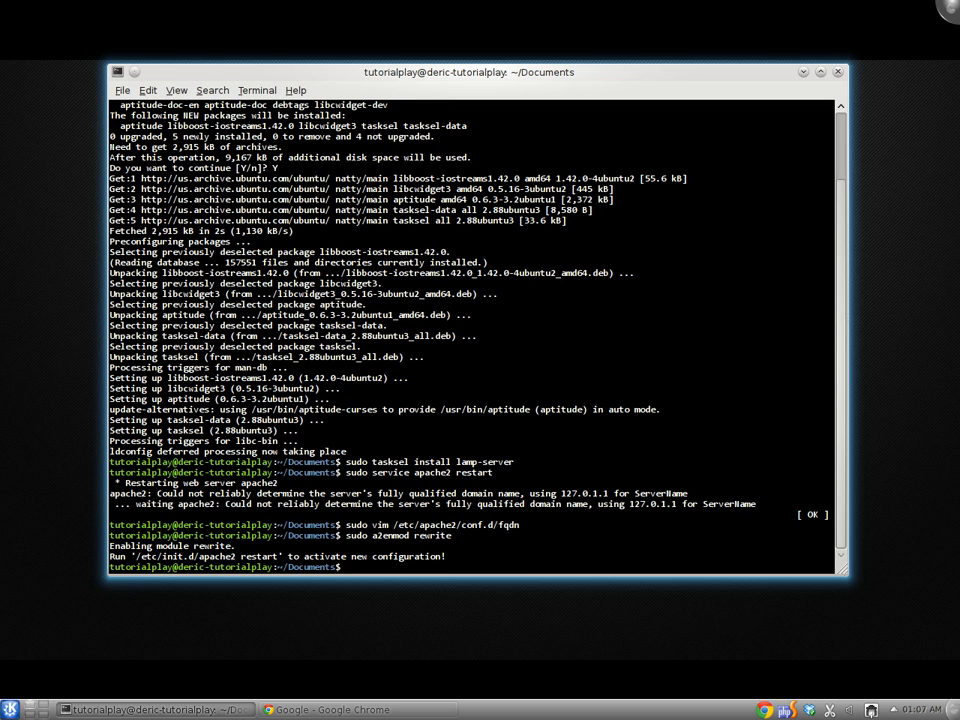
{"action": "type", "text": "sudo ser"}
{"action": "type", "text": "vice apache2 rest"}
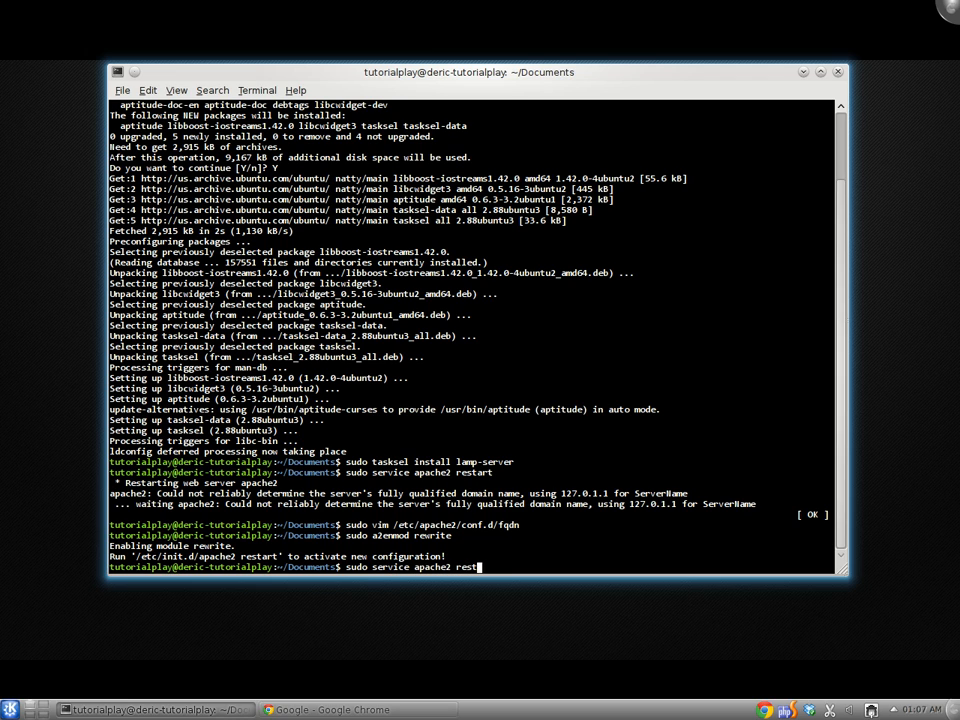
{"action": "type", "text": "art"}
{"action": "key", "text": "Return"}
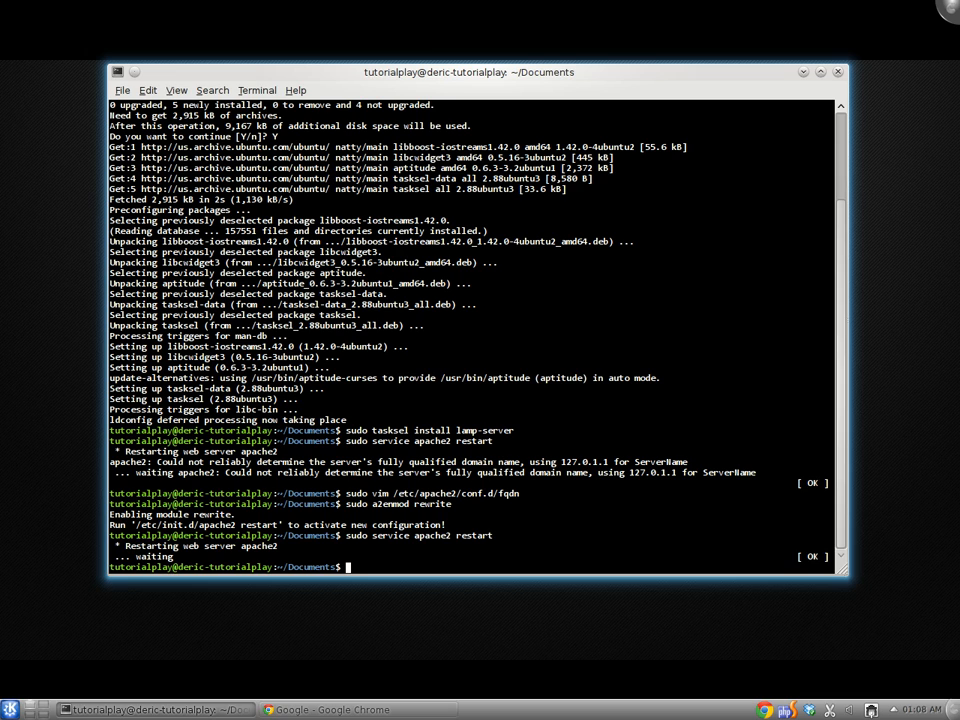
{"action": "type", "text": "sudo "}
{"action": "type", "text": "chown -R"}
{"action": "type", "text": " tutorialplay"}
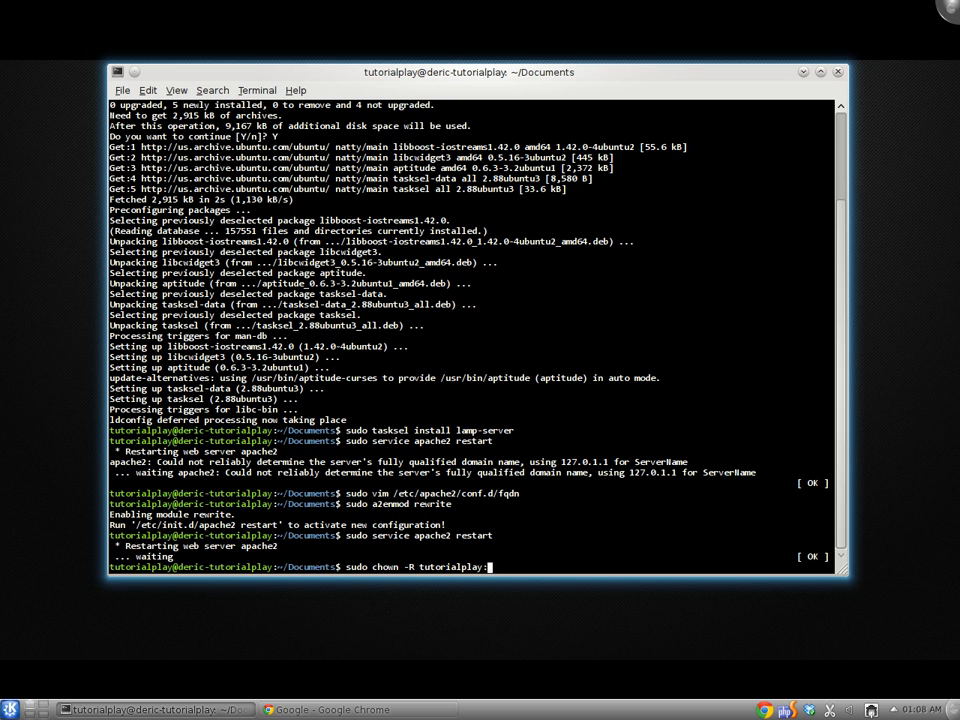
{"action": "type", "text": ": /var/www"}
- Chown /var/www to tutorialplay, chmod it 775 recursively, and list its contents
{"action": "key", "text": "Return"}
{"action": "type", "text": "sudo ch"}
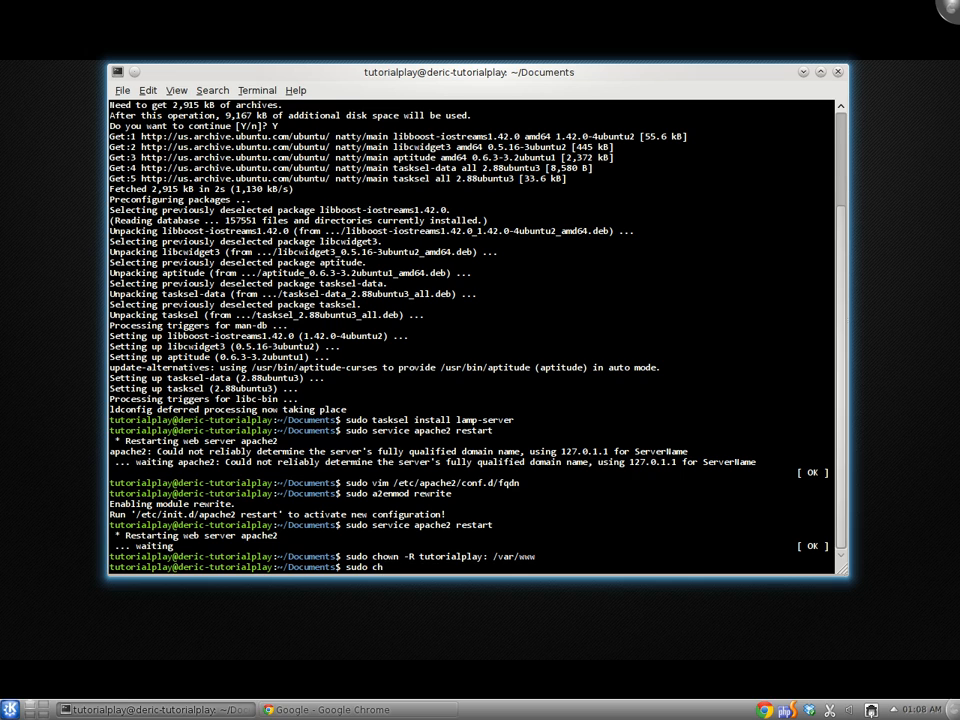
{"action": "type", "text": "mod -R 77"}
{"action": "type", "text": "5 /var/www"}
{"action": "key", "text": "Return"}
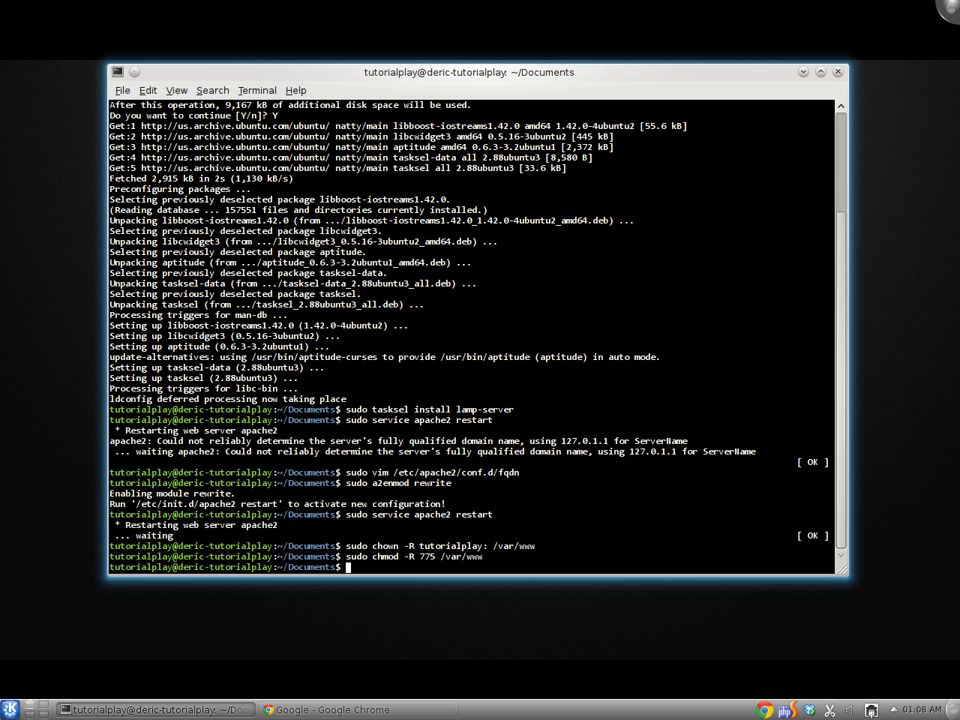
{"action": "type", "text": "ls -l /var/"}
{"action": "type", "text": "www"}
{"action": "key", "text": "Return"}
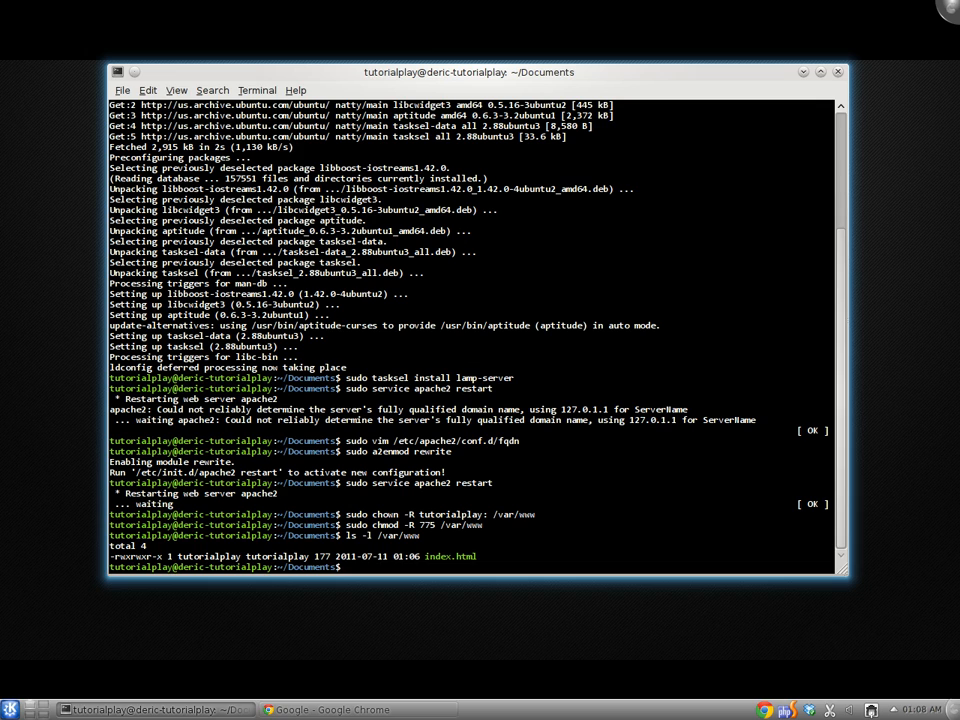
{"action": "type", "text": "vim /var/"}
{"action": "type", "text": "www/info.php"}
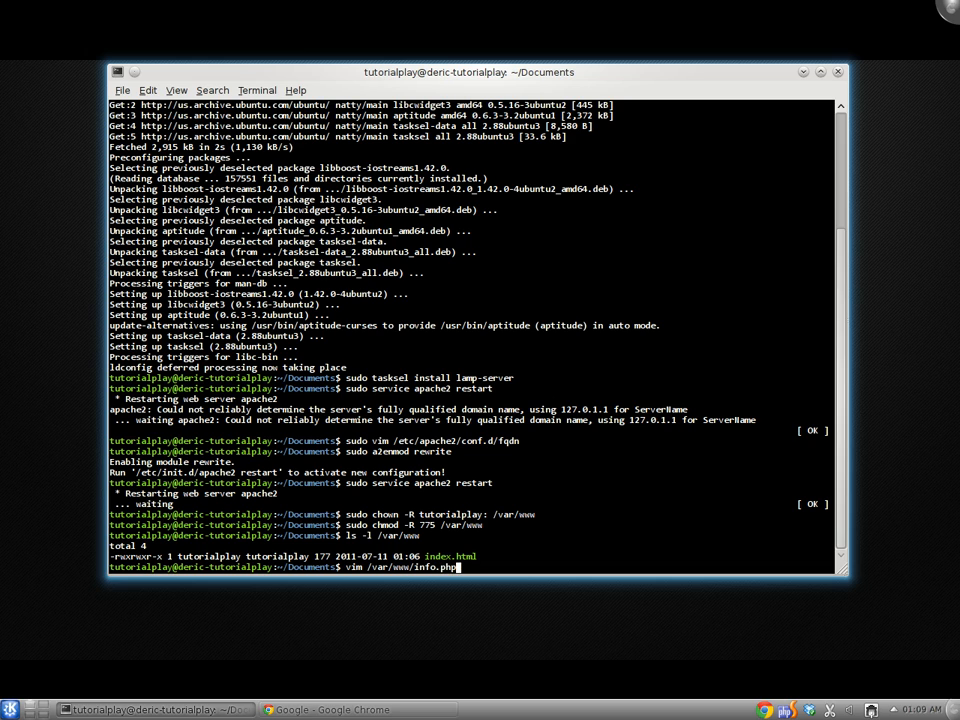
- Write <?php phpinfo(); ?> into a new /var/www/info.php in vim and save it
{"action": "key", "text": "Return"}
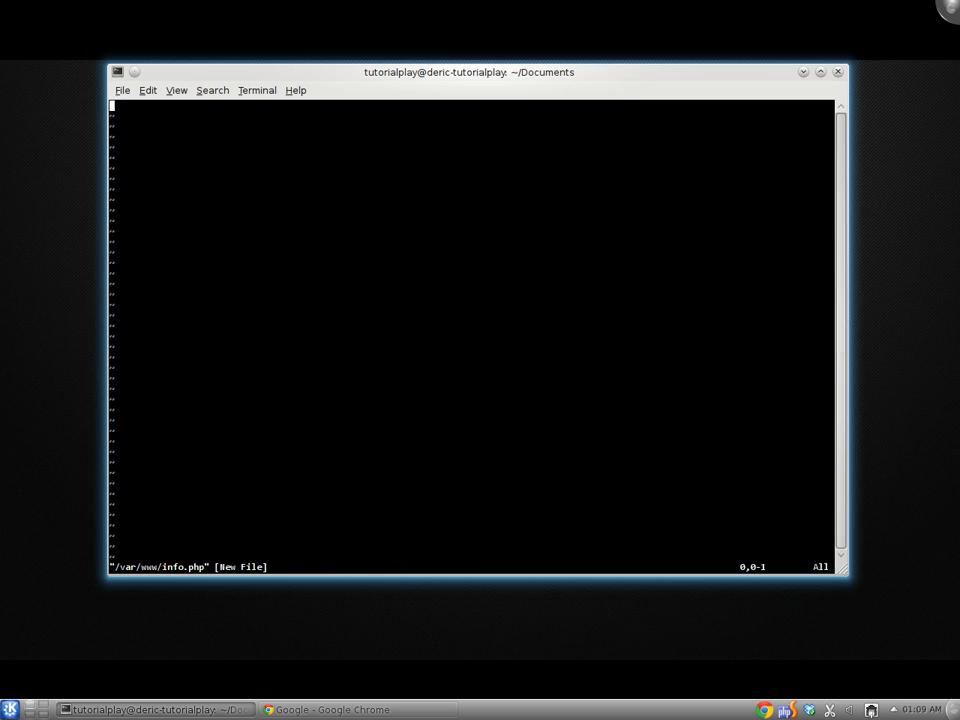
{"action": "type", "text": "info("}
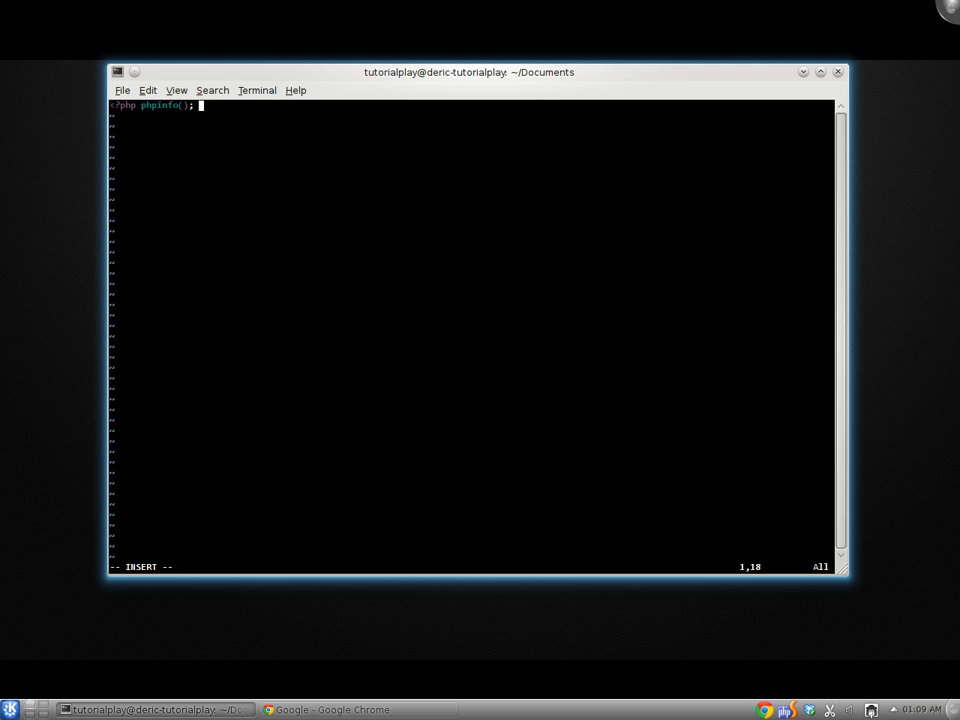
{"action": "type", "text": "?>"}
{"action": "key", "text": "Escape"}
{"action": "type", "text": ":wq"}
{"action": "key", "text": "Return"}
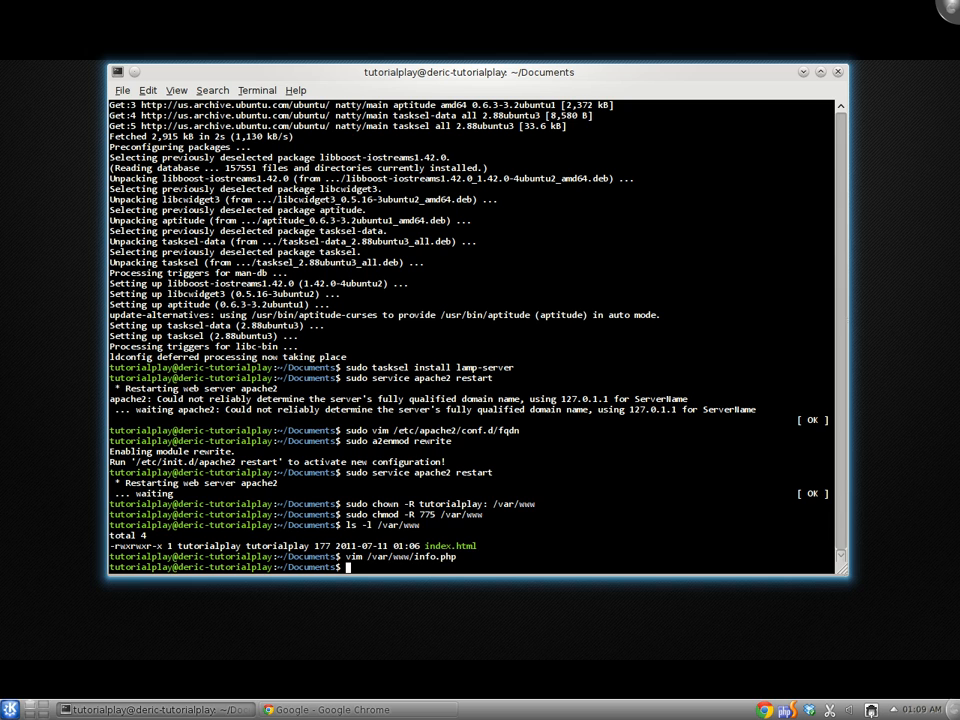
- Switch to Chrome and load localhost/info.php showing the PHP 5.3.5 info page
{"action": "key", "text": "alt+Tab"}
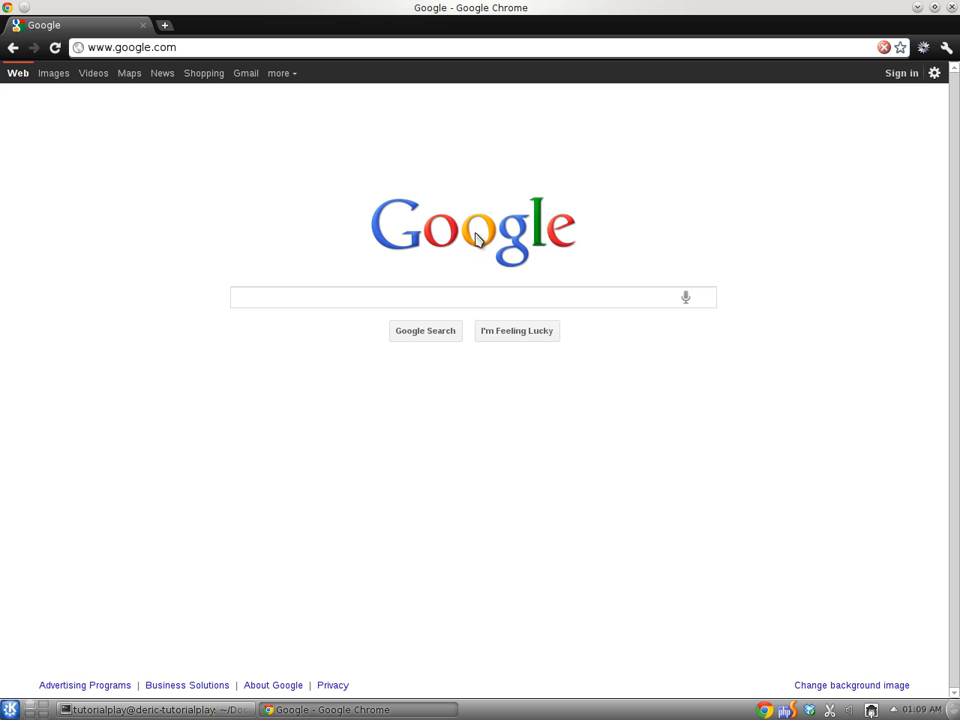
{"action": "left_click", "coordinate": [410, 47]}
{"action": "key", "text": "ctrl+a"}
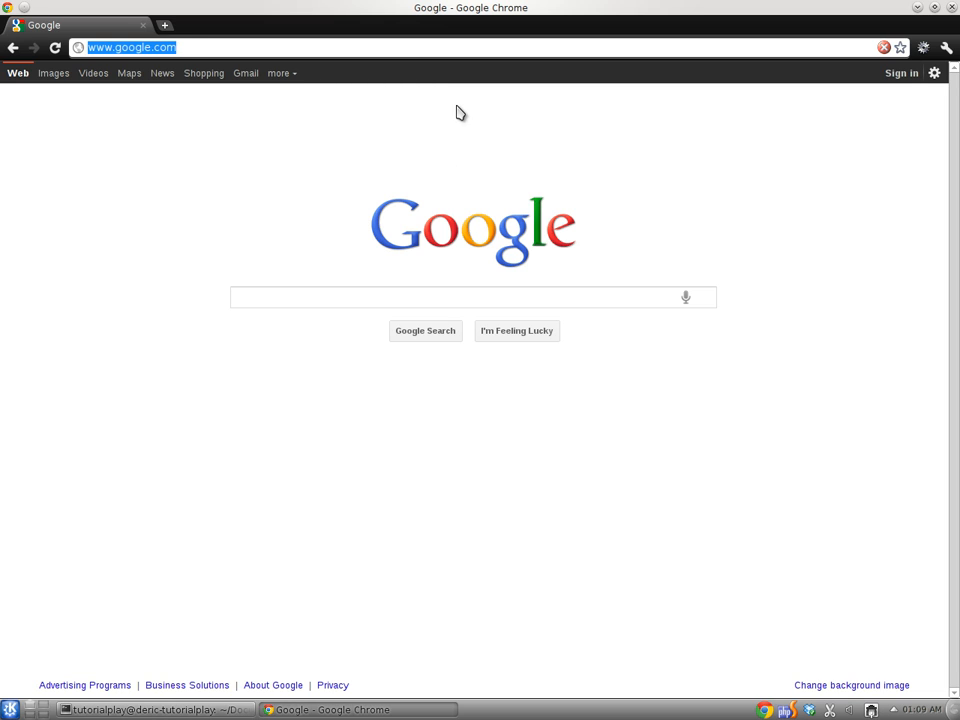
{"action": "type", "text": "http://localh"}
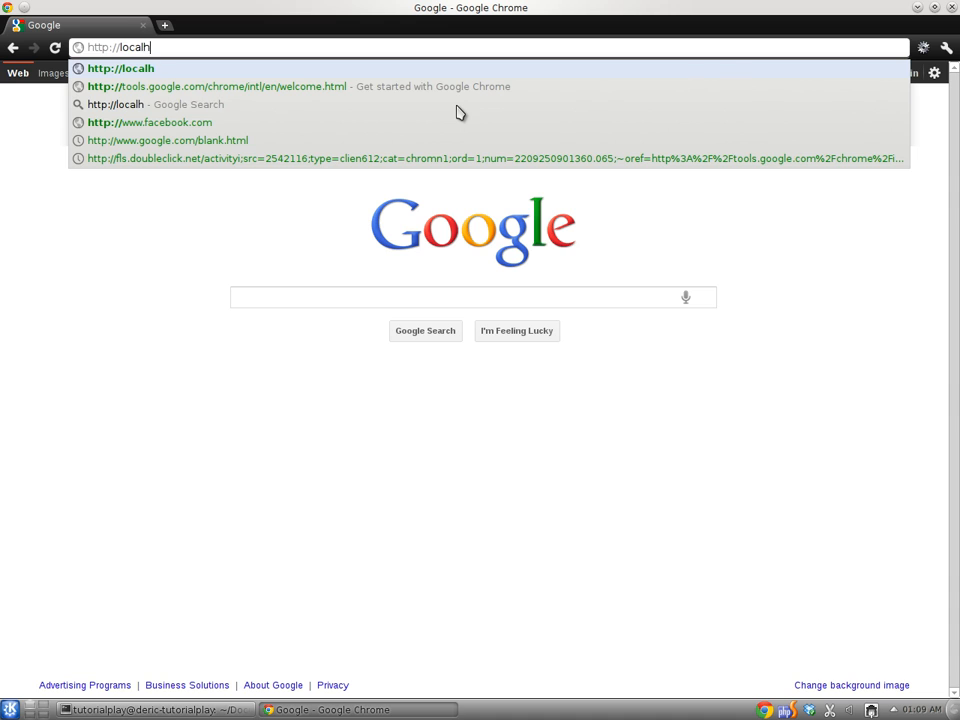
{"action": "type", "text": "ost/info.php"}
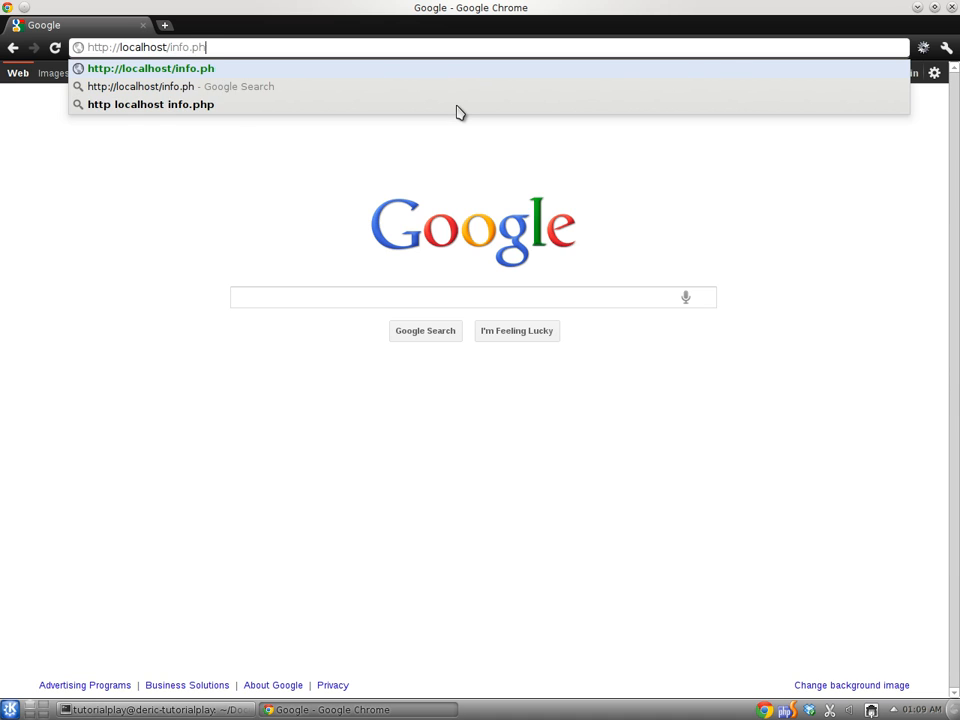
{"action": "key", "text": "Return"}
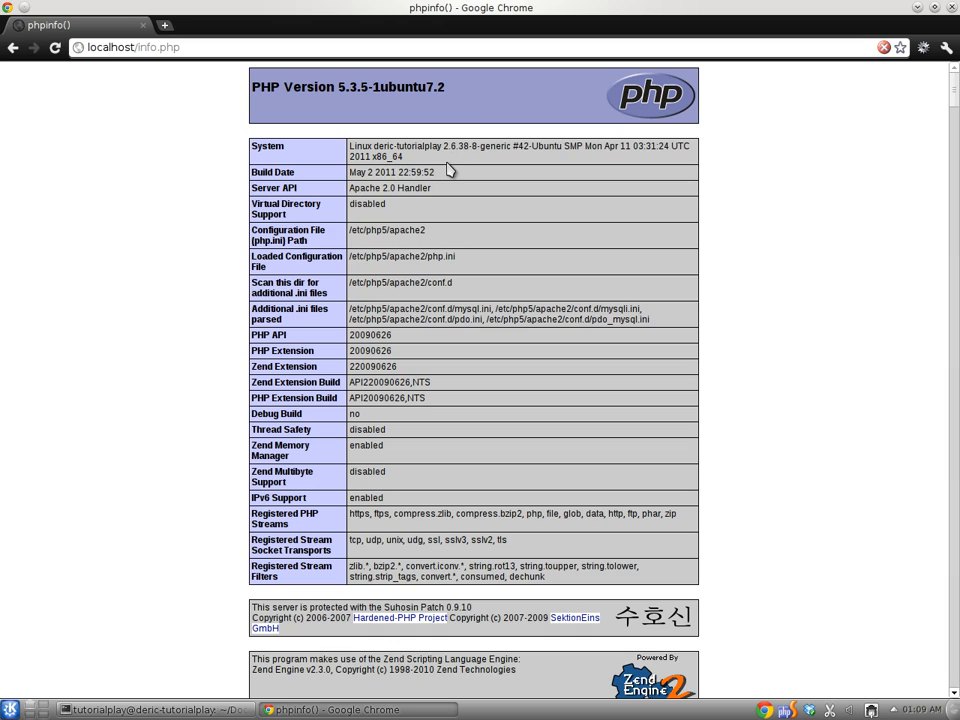
- Search the page for 'mysql' to confirm MySQL support, then minimize the browser
{"action": "key", "text": "ctrl+f"}
{"action": "type", "text": "mysql"}
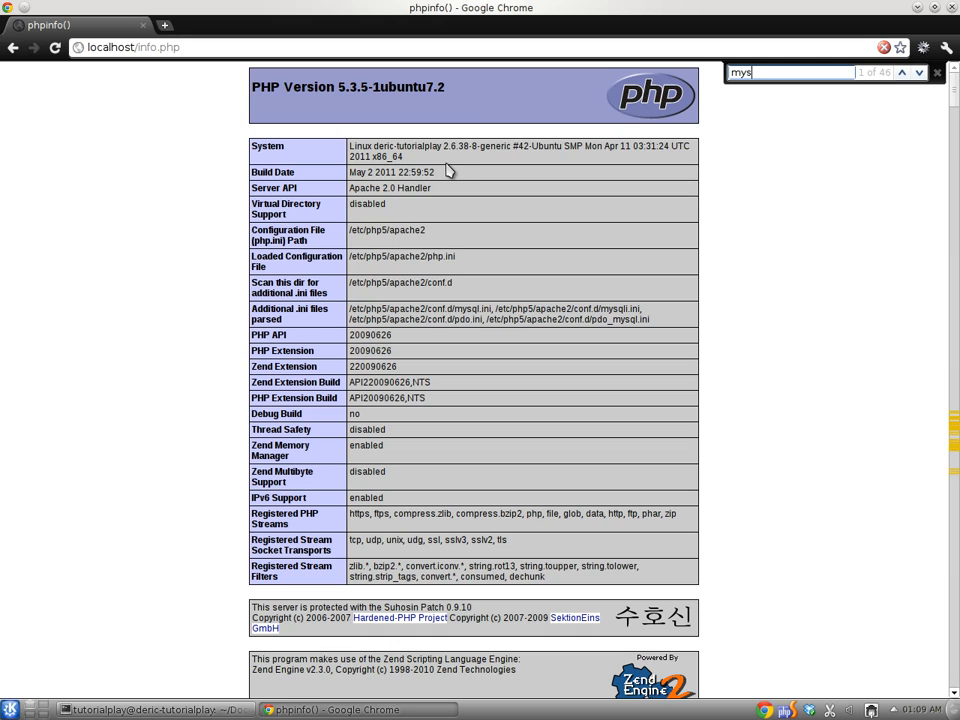
{"action": "key", "text": "Return"}
{"action": "key", "text": "Return"}
{"action": "key", "text": "Return"}
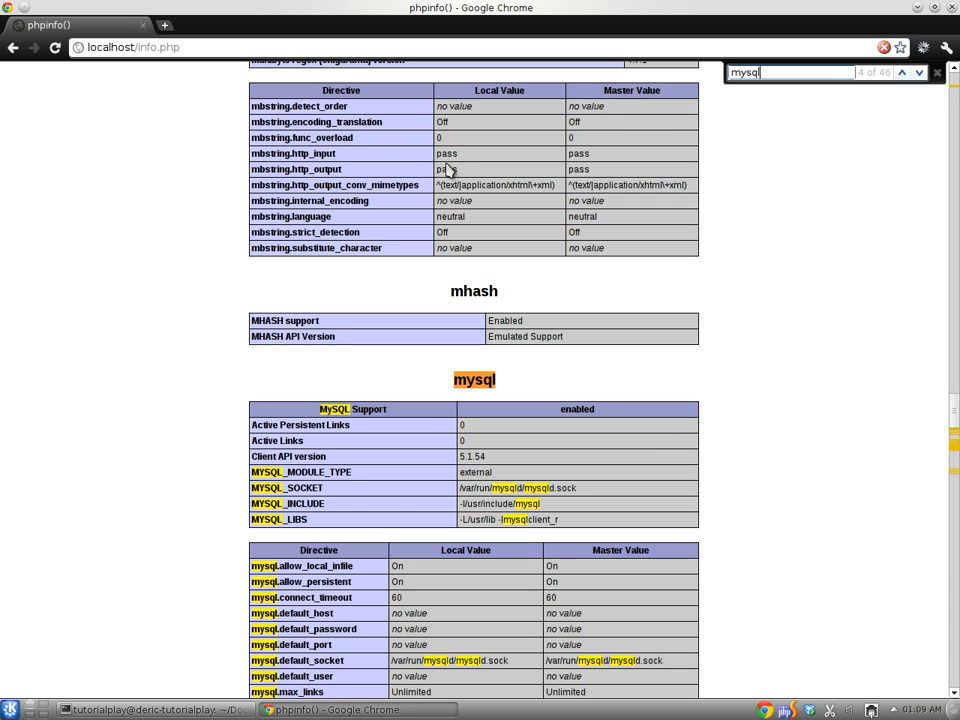
{"action": "scroll", "coordinate": [449, 169], "scroll_direction": "down", "scroll_amount": 3}
{"action": "scroll", "coordinate": [440, 430], "scroll_direction": "down", "scroll_amount": 3}
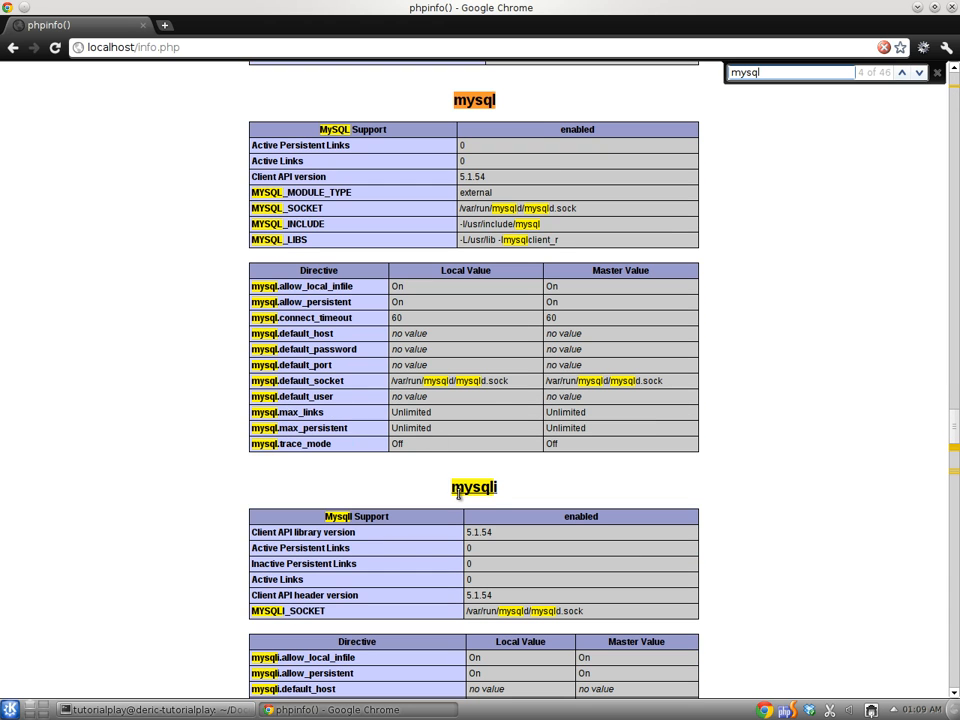
{"action": "left_click", "coordinate": [918, 8]}
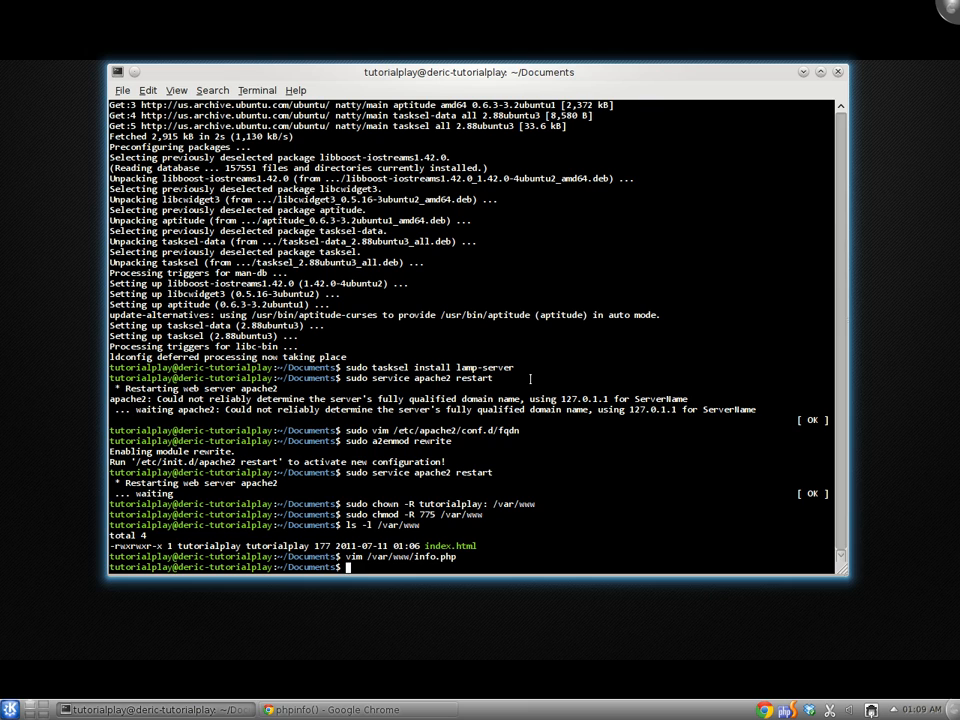
{"action": "type", "text": "mysql -u "}
{"action": "type", "text": "root -h localhost -p"}
- Log into the MySQL monitor as root on localhost and run show databases; listing information_schema and mysql
{"action": "key", "text": "Return"}
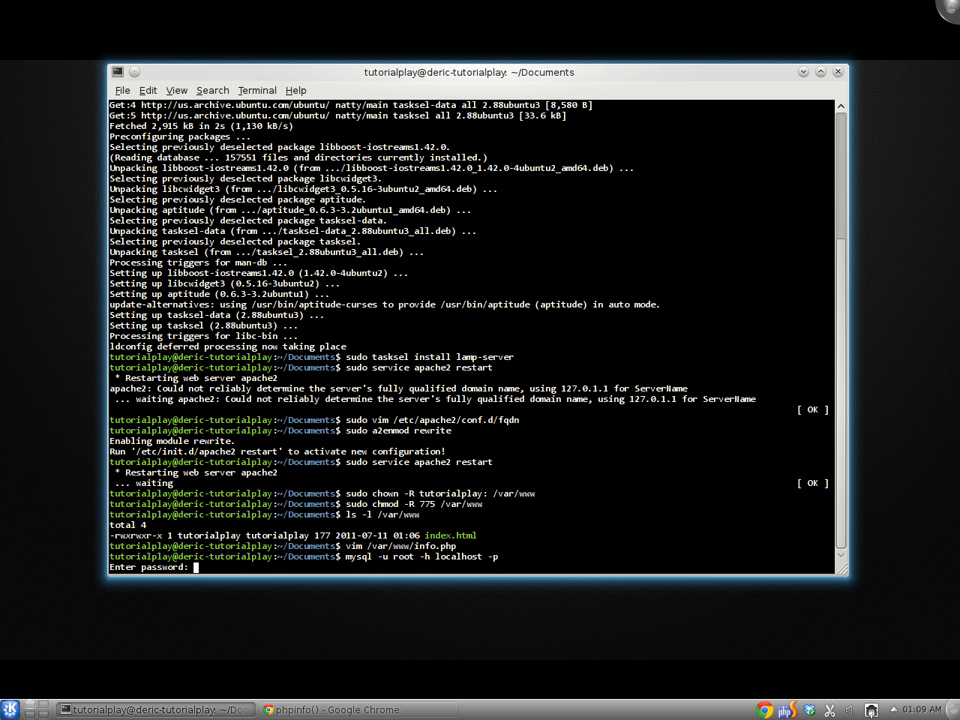
{"action": "key", "text": "Return"}
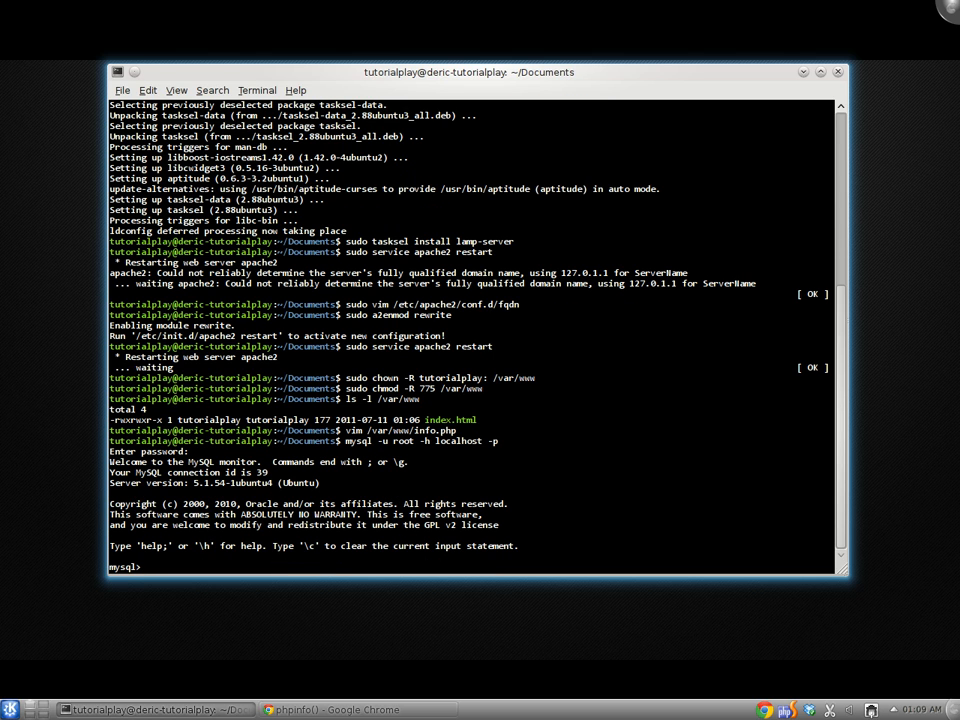
{"action": "type", "text": "show databases;"}
{"action": "key", "text": "Return"}
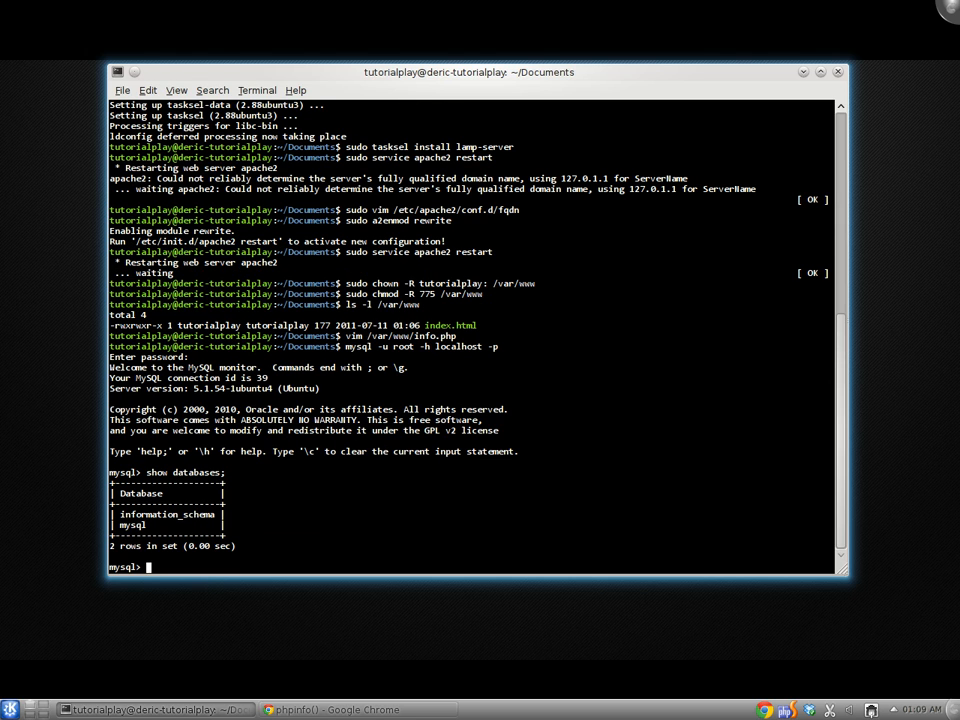
{"action": "type", "text": "use mysql;"}
- Switch to the mysql database, list its 23 tables, and set the pager to less -Sin
{"action": "key", "text": "Return"}
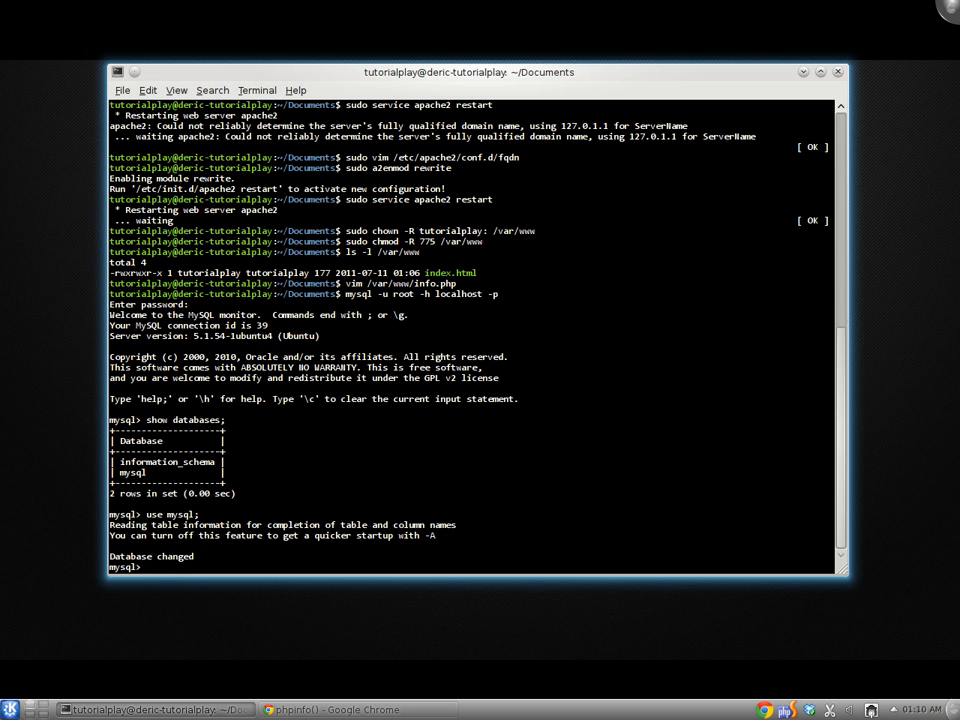
{"action": "type", "text": "show tables;"}
{"action": "key", "text": "Return"}
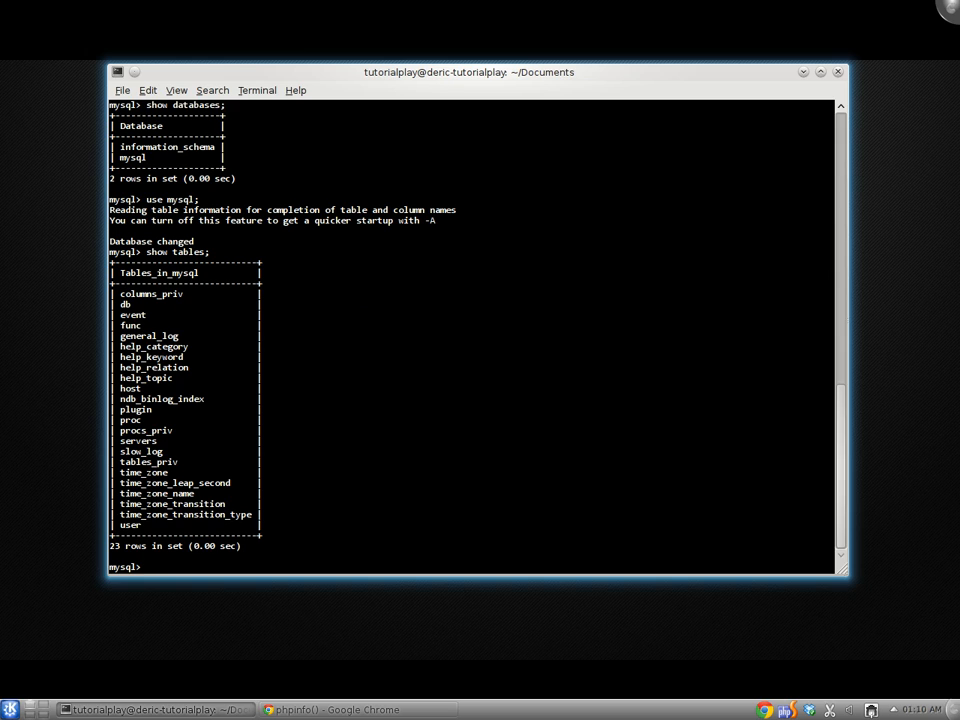
{"action": "type", "text": "pager less "}
{"action": "type", "text": "-Sin"}
{"action": "key", "text": "Return"}
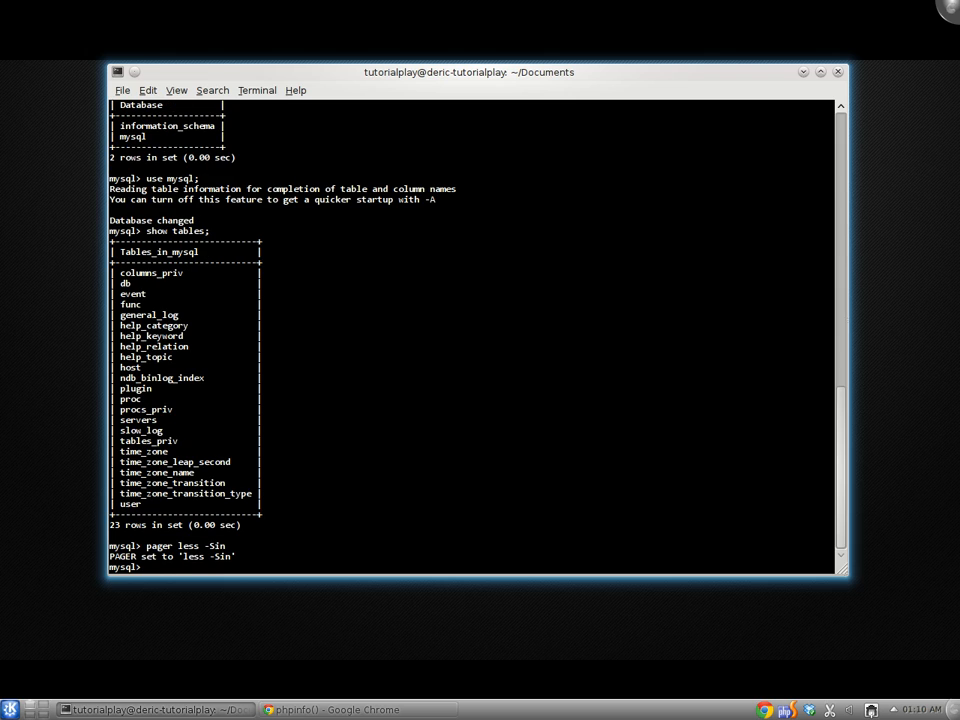
{"action": "type", "text": "SELECT * FROM "}
{"action": "type", "text": "user;"}
- Query all four rows of the user table through less, then exit the MySQL monitor
{"action": "key", "text": "Return"}
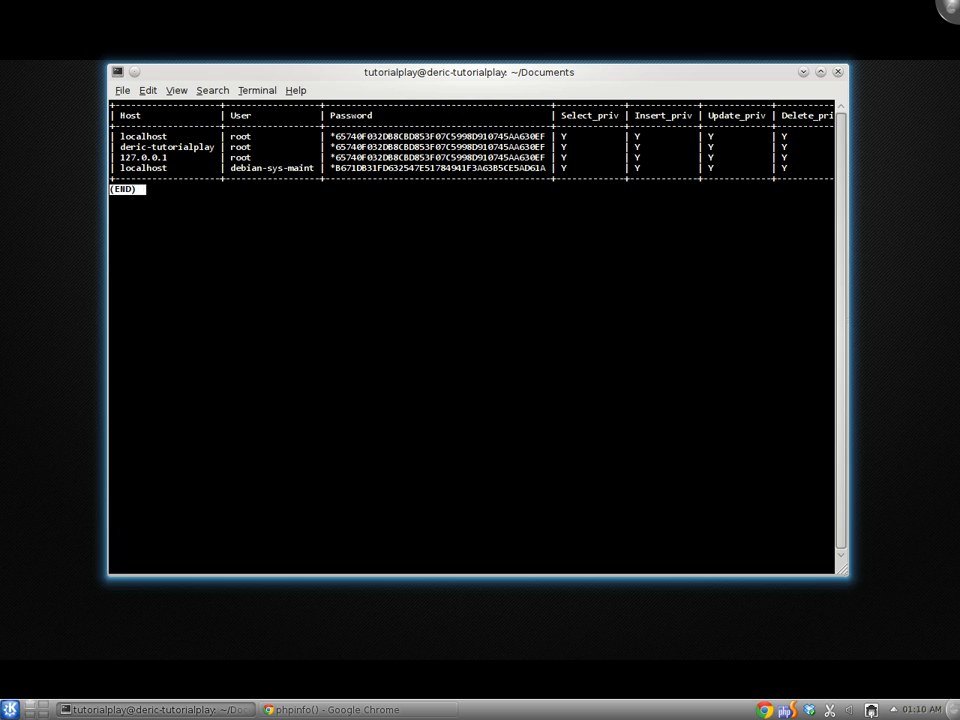
{"action": "key", "text": "q"}
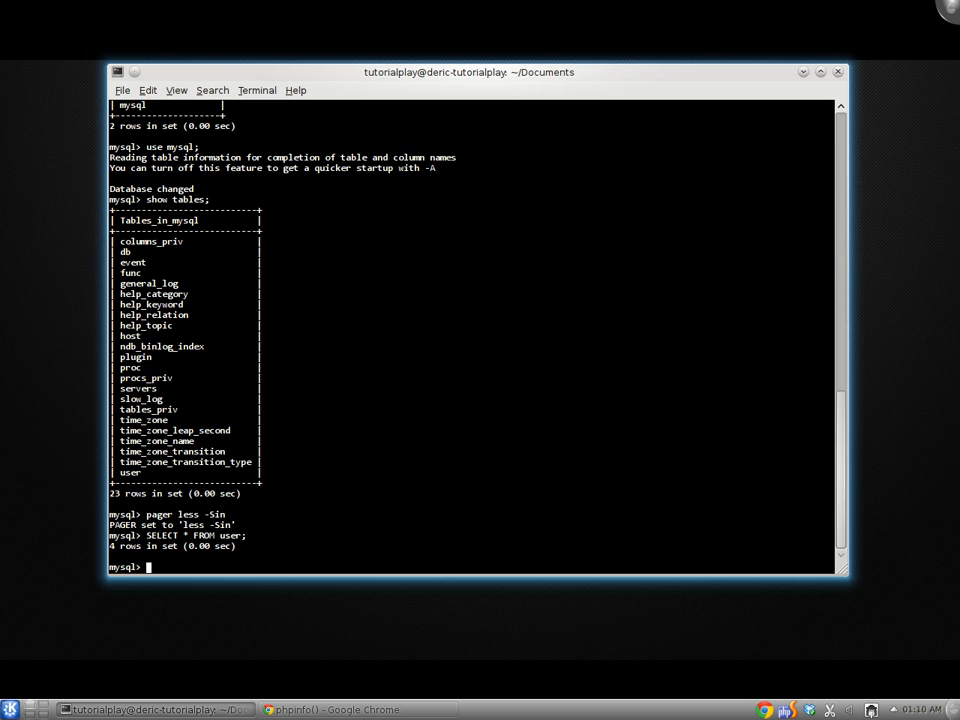
{"action": "type", "text": "exit"}
{"action": "key", "text": "Return"}
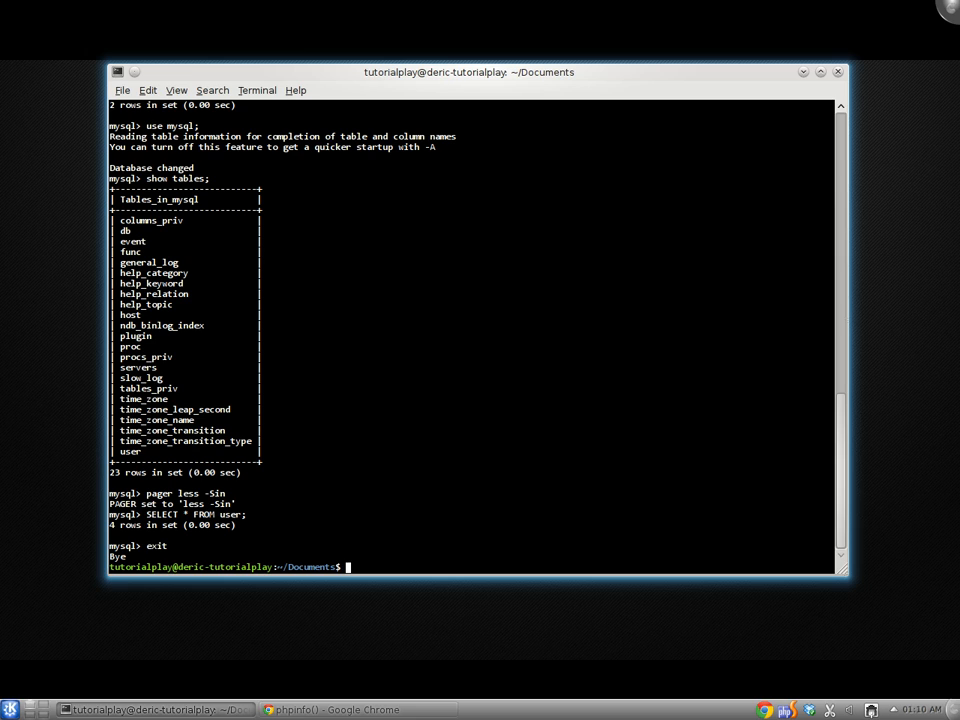
{"action": "type", "text": "sudo apt-"}
{"action": "type", "text": "get install php5"}
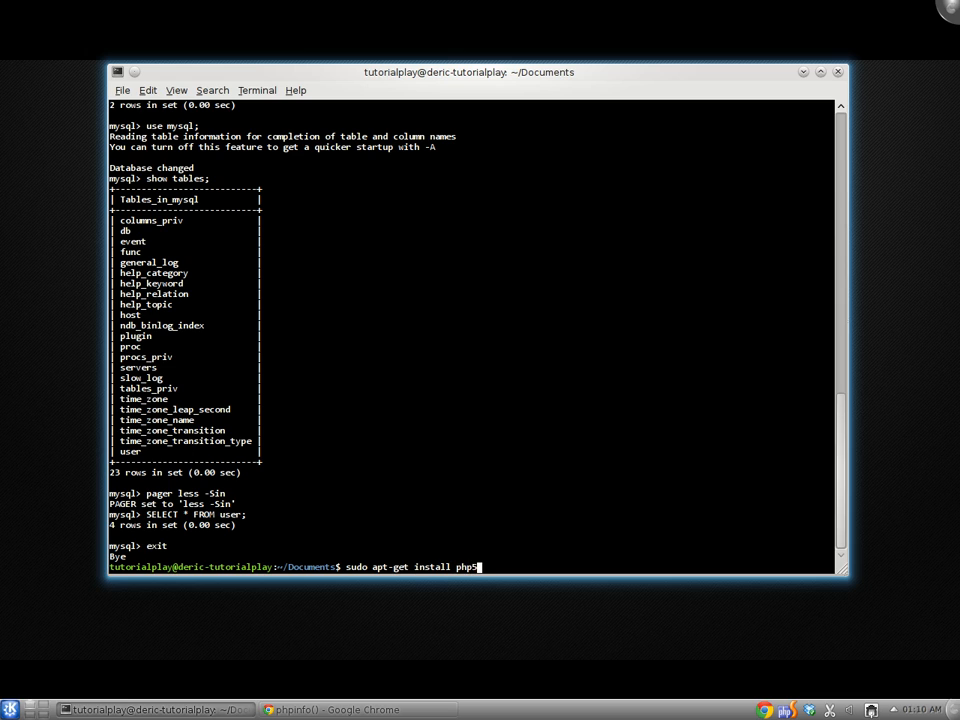
{"action": "type", "text": "-curl php"}
{"action": "type", "text": "5-xdebu"}
{"action": "type", "text": "g"}
- Install php5-curl and php5-xdebug via sudo apt-get, creating xdebug.ini and reloading Apache
{"action": "key", "text": "Return"}
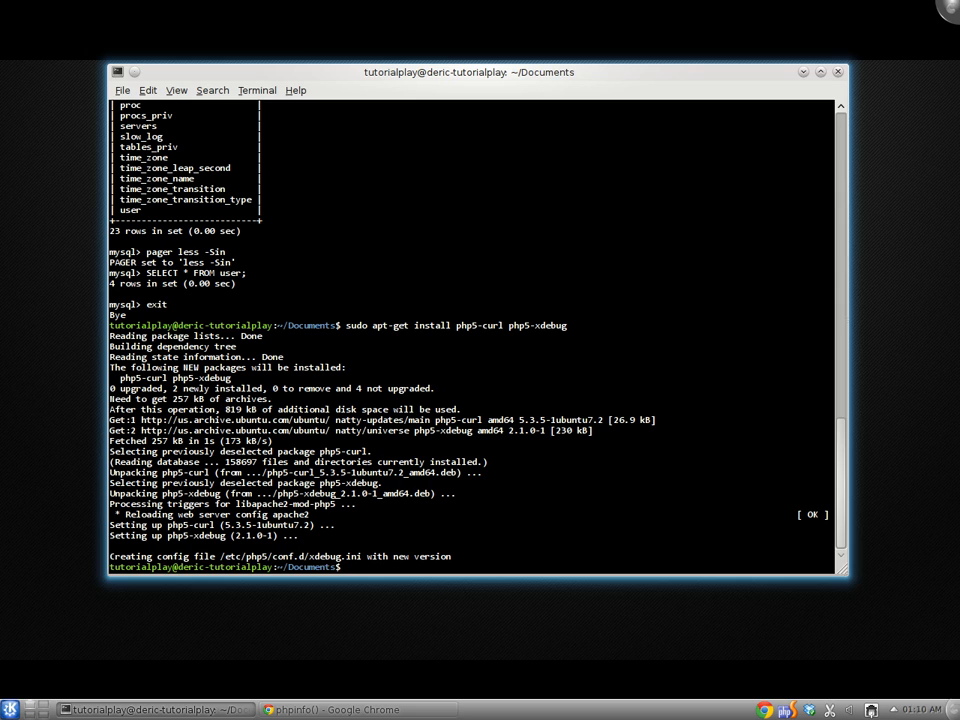
{"action": "type", "text": "php"}
{"action": "type", "text": " -v"}
- Run php -v and highlight the line reporting PHP 5.3.5 with Xdebug v2.1.0 loaded
{"action": "key", "text": "Return"}
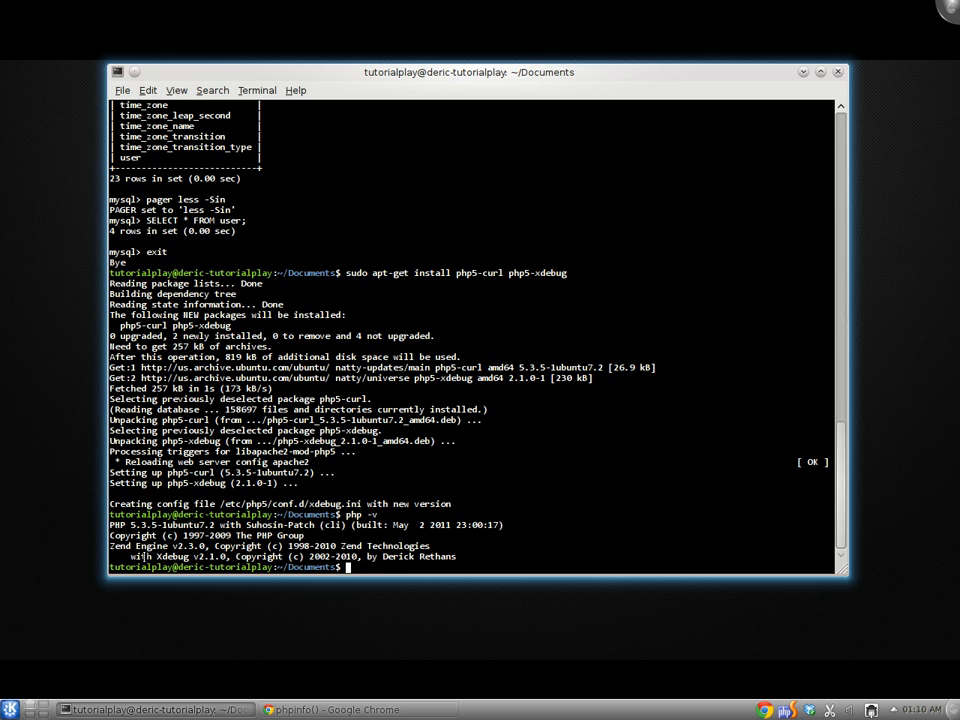
{"action": "left_click_drag", "start_coordinate": [131, 557], "coordinate": [460, 552]}
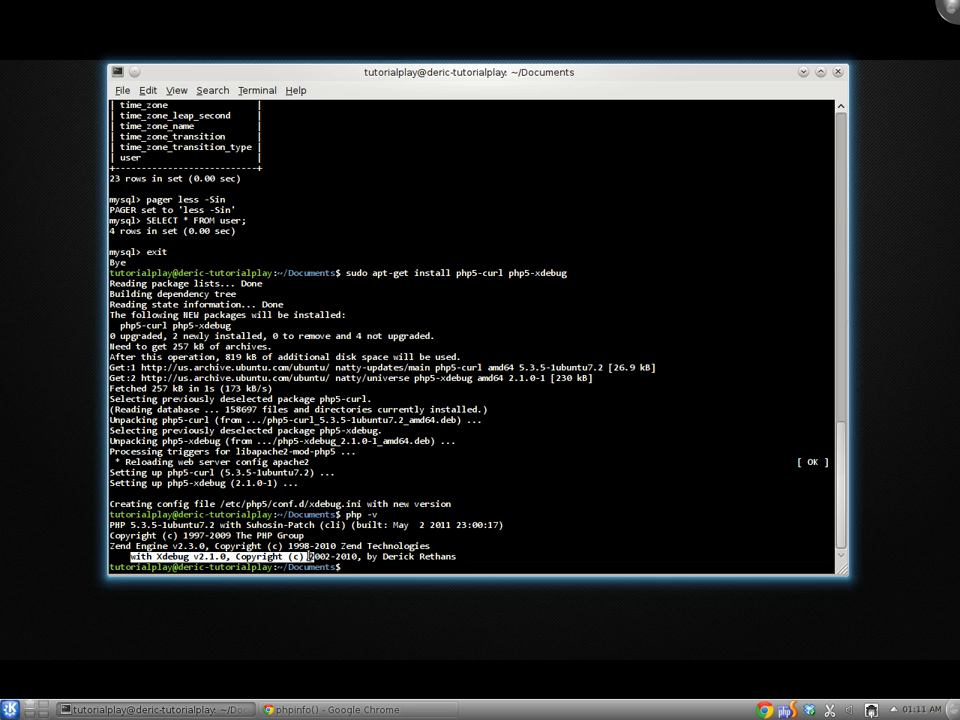
{"action": "left_click", "coordinate": [543, 513]}
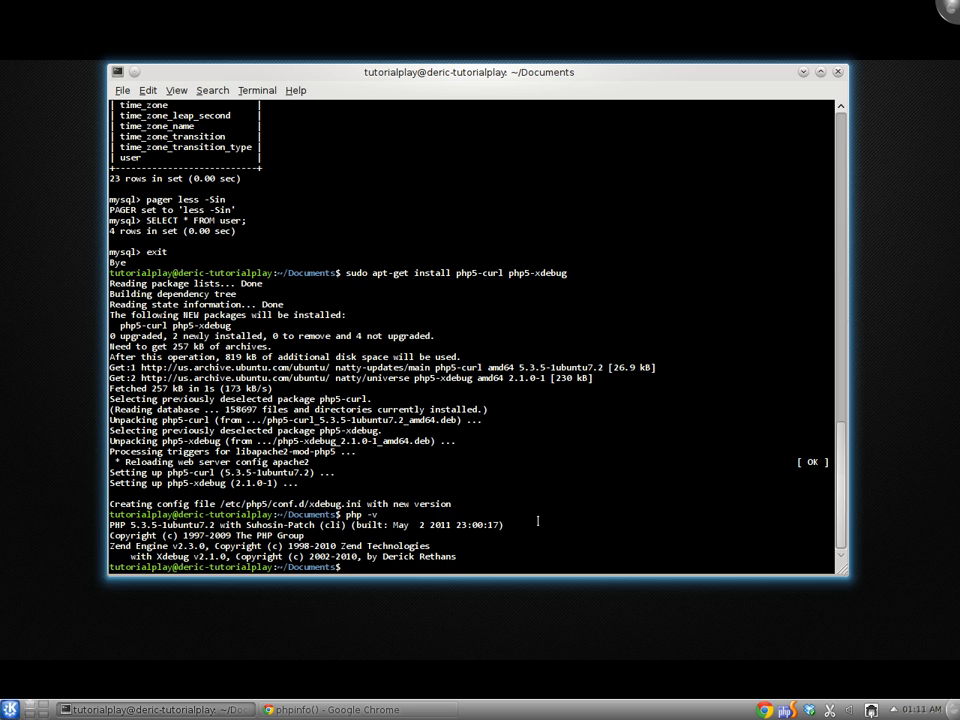